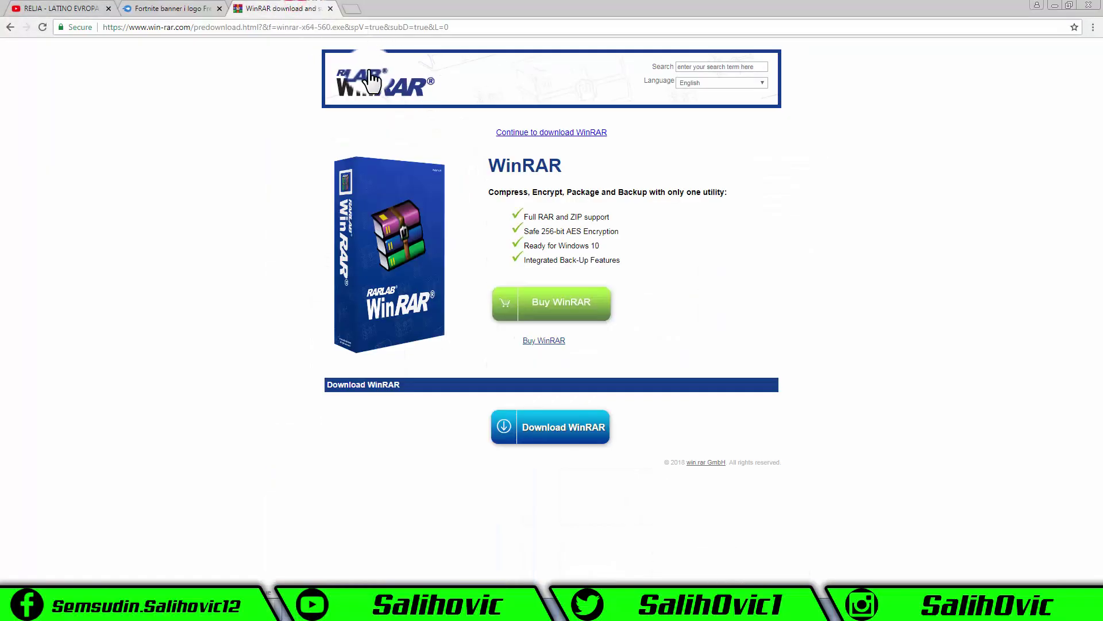
Download the 64-bit English WinRAR installer from the downloads list
{"action": "left_click", "coordinate": [10, 27]}
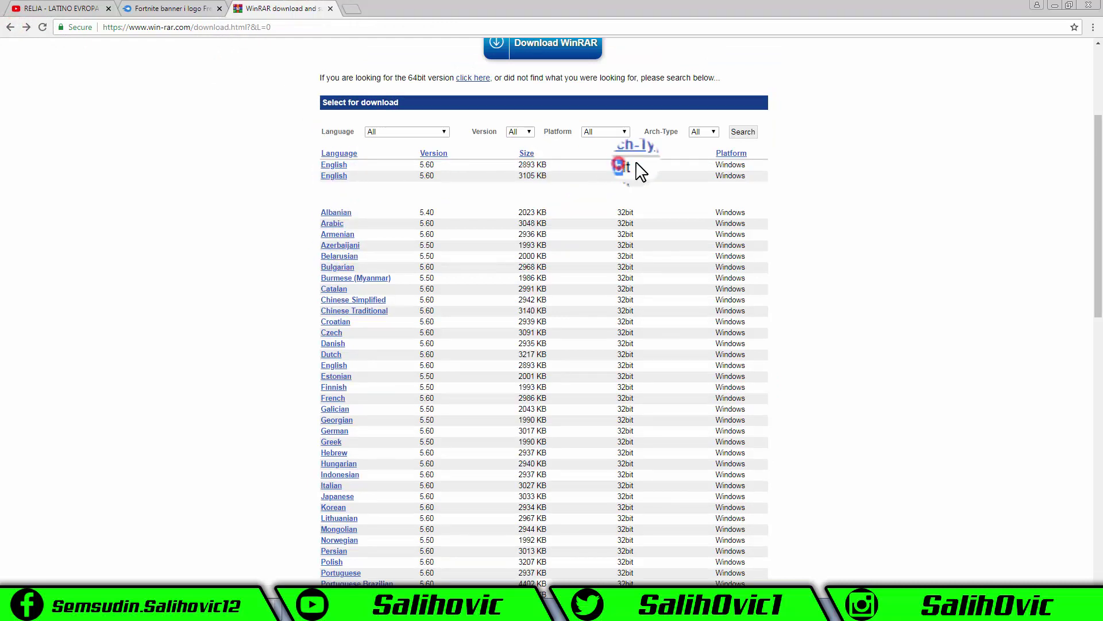
{"action": "left_click", "coordinate": [620, 175]}
{"action": "double_click", "coordinate": [622, 176]}
{"action": "left_click", "coordinate": [633, 175]}
{"action": "double_click", "coordinate": [621, 176]}
{"action": "left_click", "coordinate": [624, 177]}
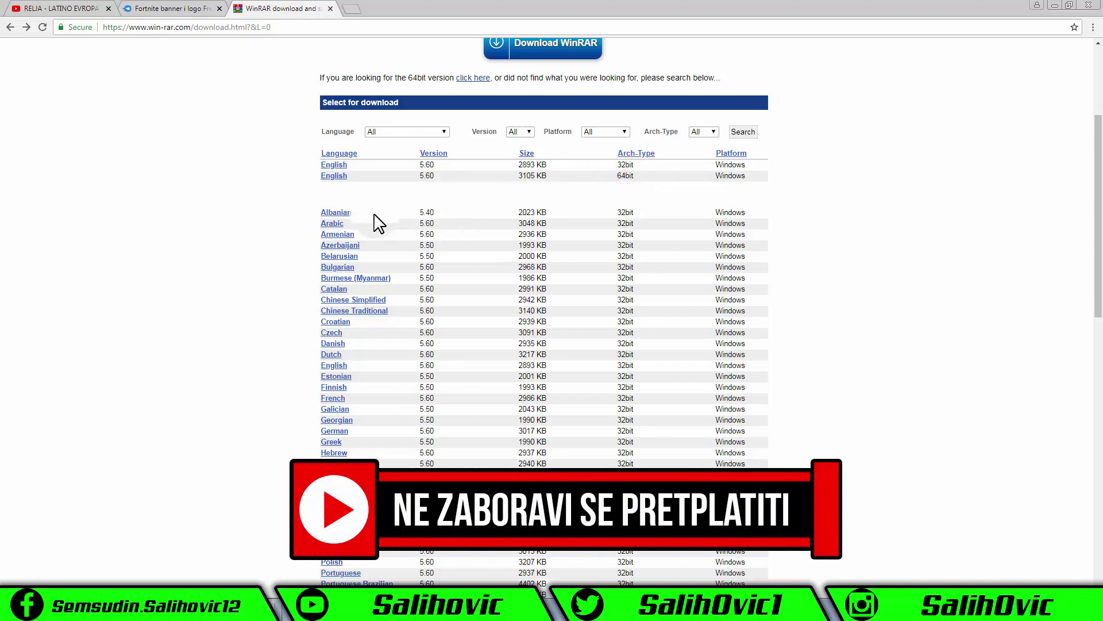
{"action": "scroll", "coordinate": [454, 208], "scroll_direction": "up", "scroll_amount": 1}
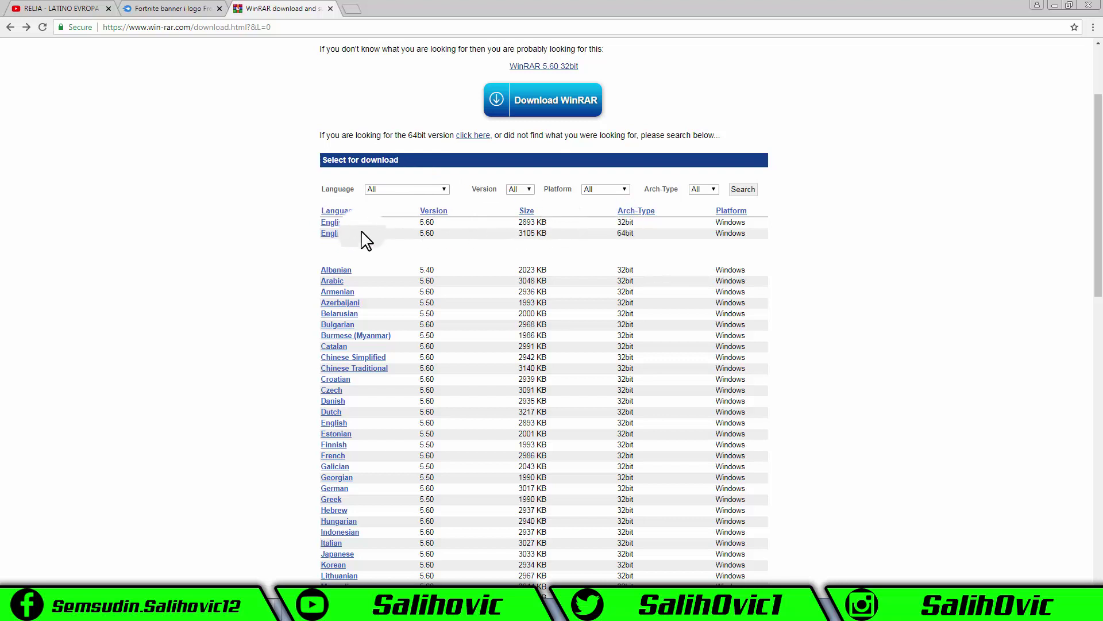
{"action": "left_click", "coordinate": [331, 233]}
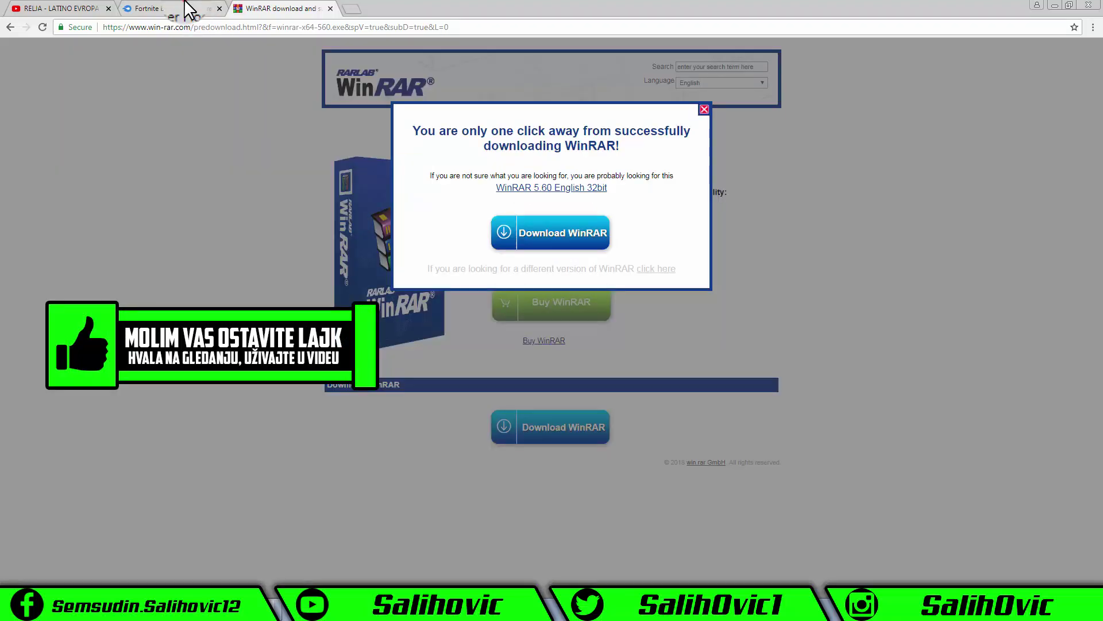
Download the Fortnite banner template archive from MediaFire and minimize Chrome
{"action": "left_click", "coordinate": [184, 8]}
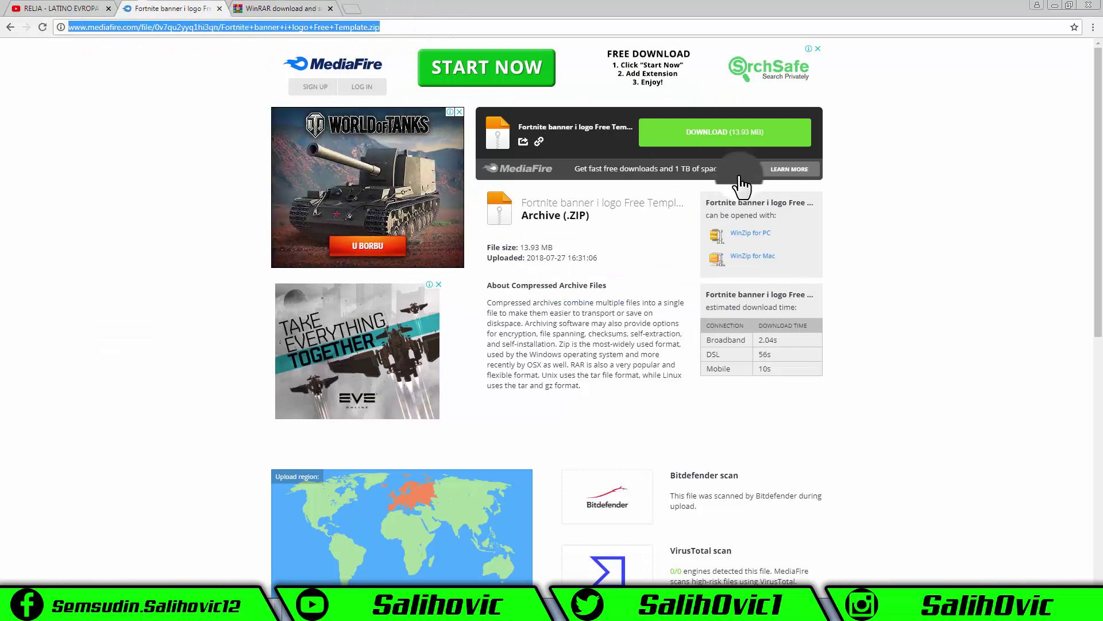
{"action": "left_click", "coordinate": [727, 135]}
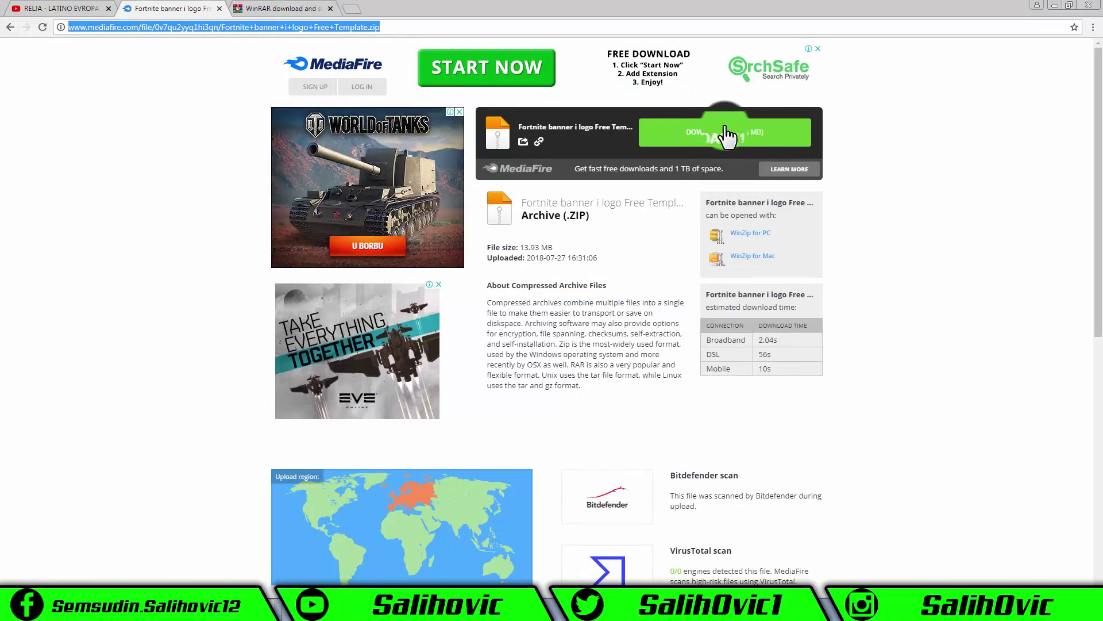
{"action": "left_click", "coordinate": [1055, 4]}
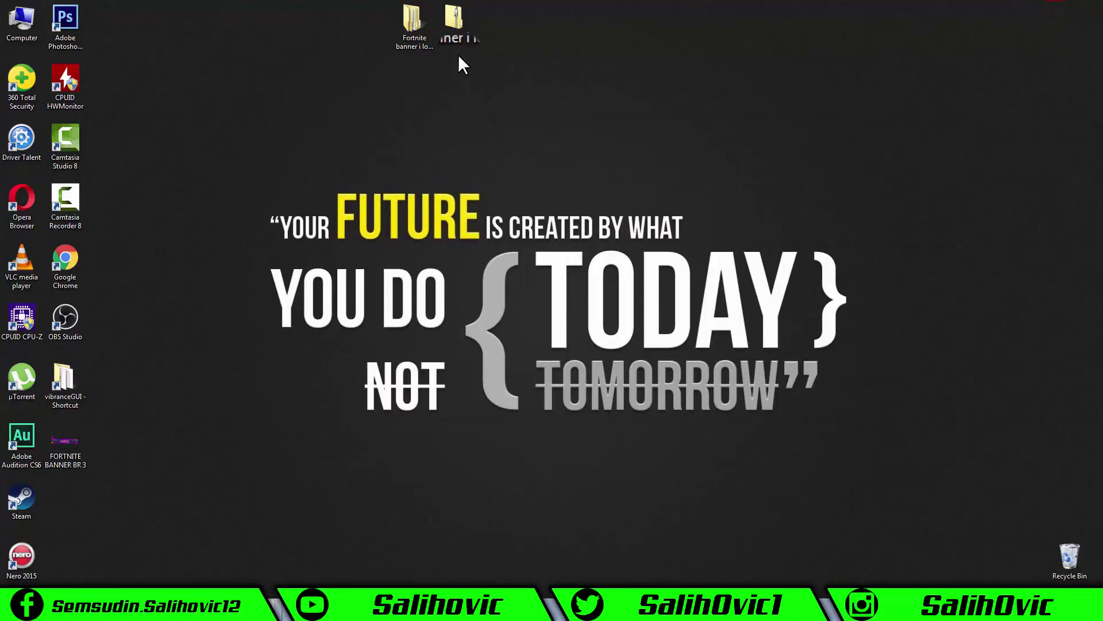
Extract the Fortnite banner template zip on the desktop with Extract All, keeping icons in the top row
{"action": "left_click_drag", "start_coordinate": [459, 37], "coordinate": [499, 156]}
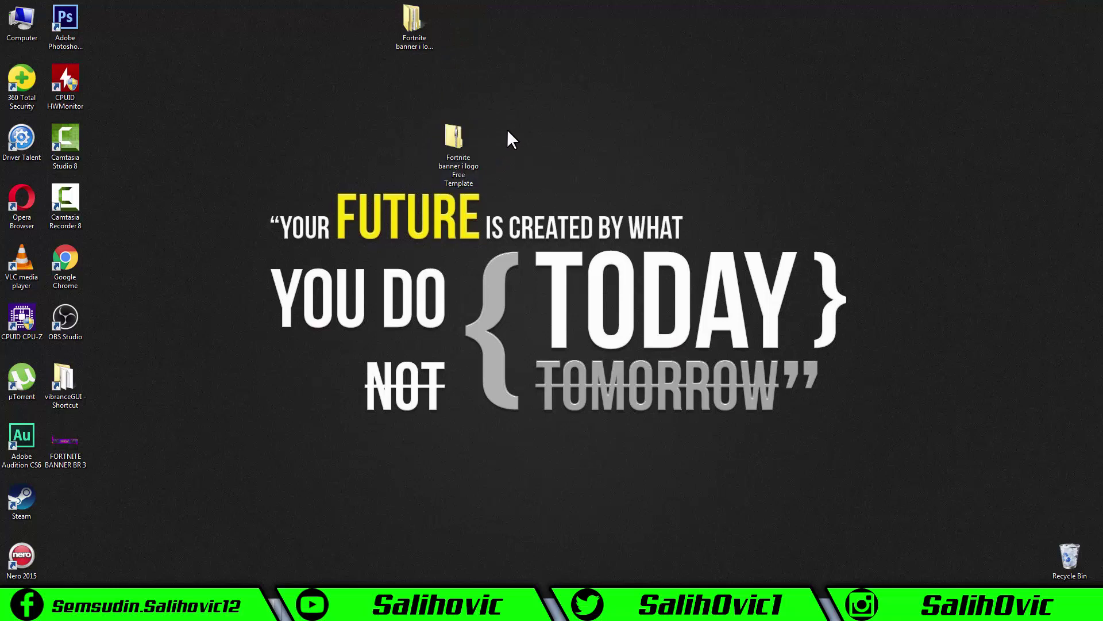
{"action": "right_click", "coordinate": [450, 163]}
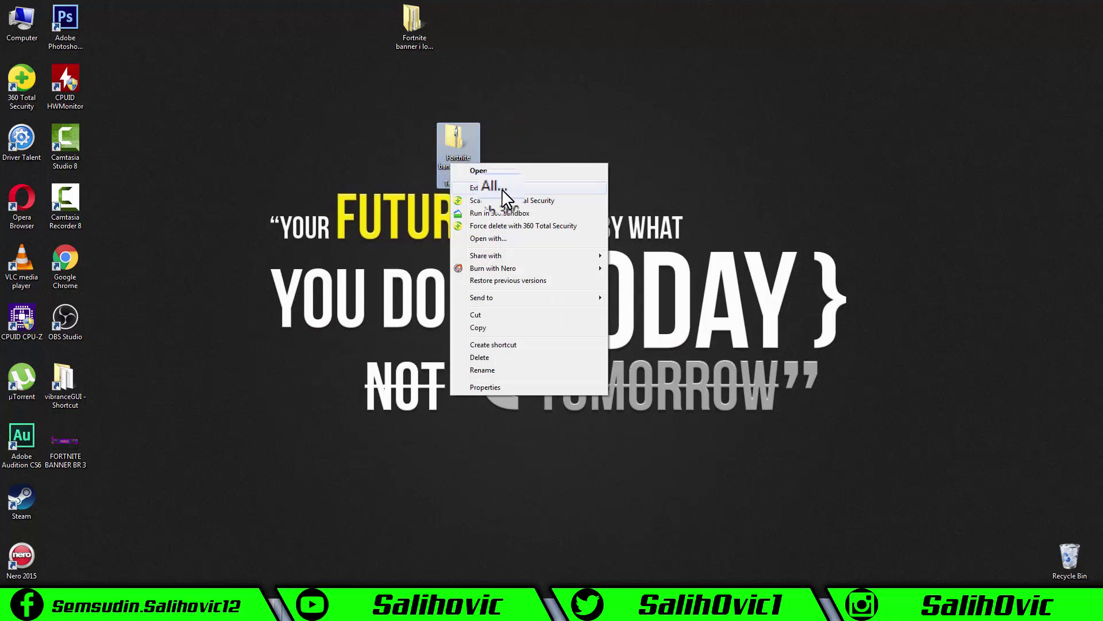
{"action": "left_click", "coordinate": [588, 146]}
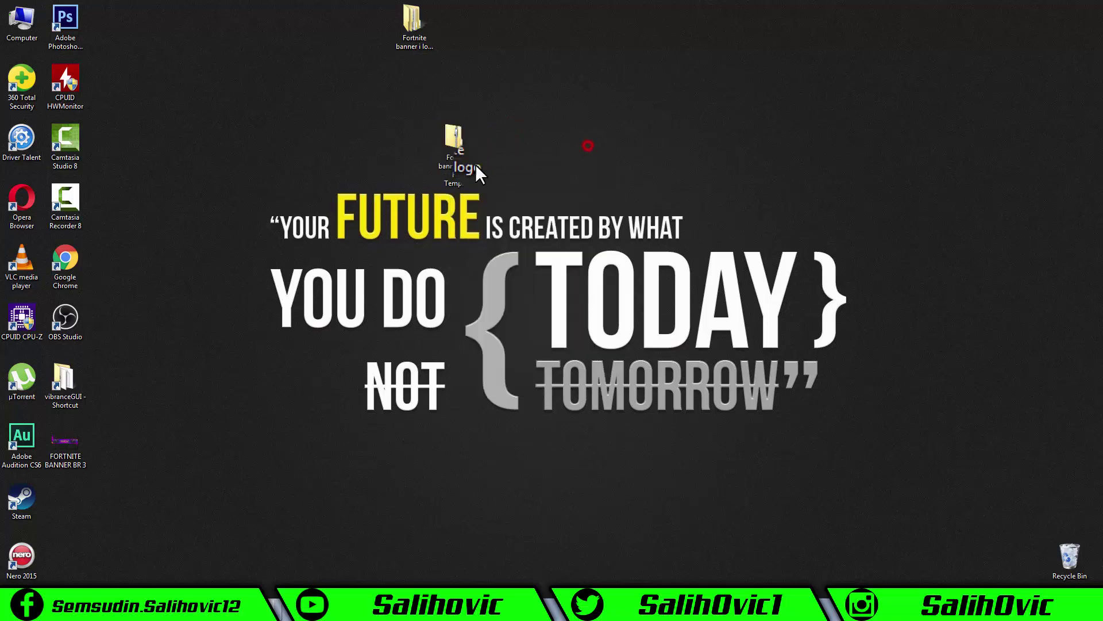
{"action": "left_click_drag", "start_coordinate": [479, 50], "coordinate": [479, 52]}
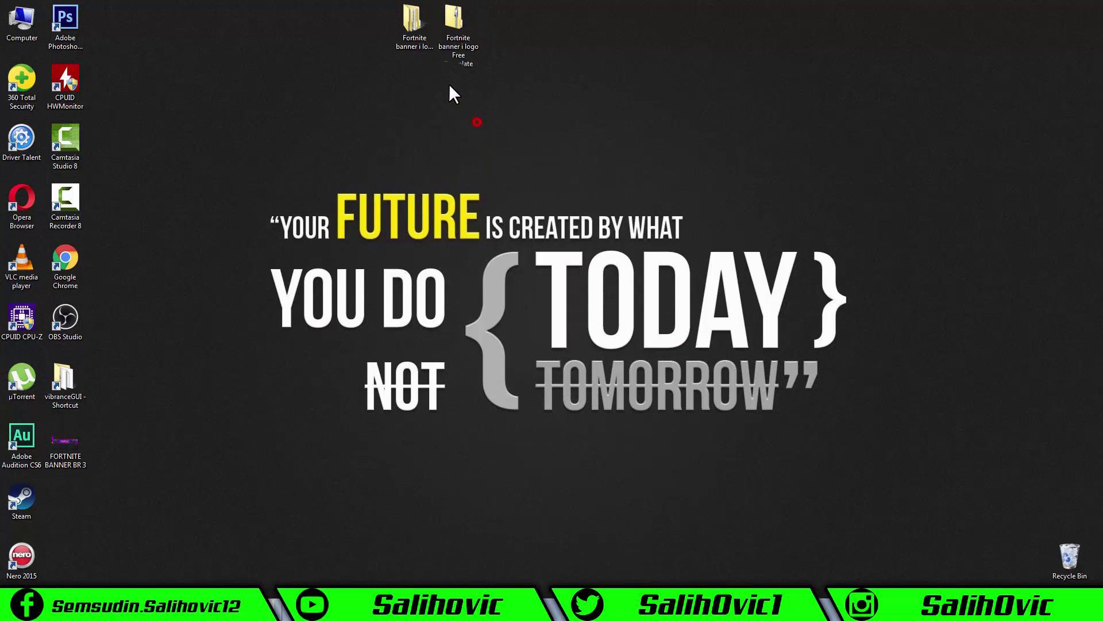
{"action": "mouse_move", "coordinate": [419, 102]}
{"action": "left_mouse_down"}
{"action": "mouse_move", "coordinate": [427, 157]}
{"action": "mouse_move", "coordinate": [417, 140]}
{"action": "mouse_move", "coordinate": [431, 141]}
{"action": "left_mouse_up"}
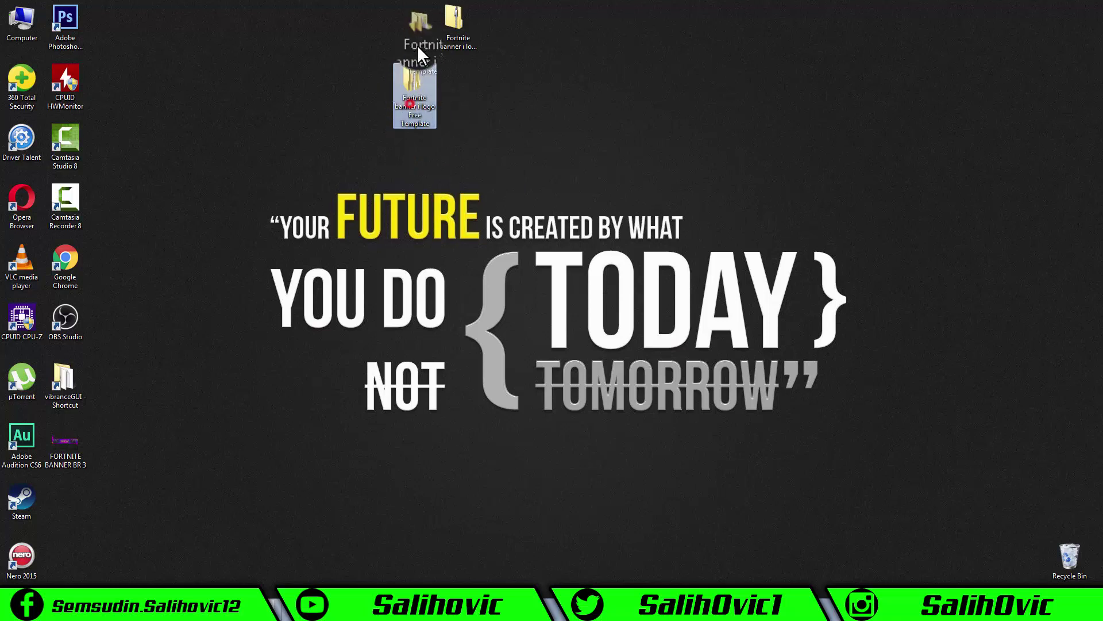
{"action": "left_click_drag", "start_coordinate": [409, 46], "coordinate": [409, 43]}
Open the Salihovic folder, preview both template images, and load FORTNITE BANNER.psd in Photoshop
{"action": "double_click", "coordinate": [410, 31]}
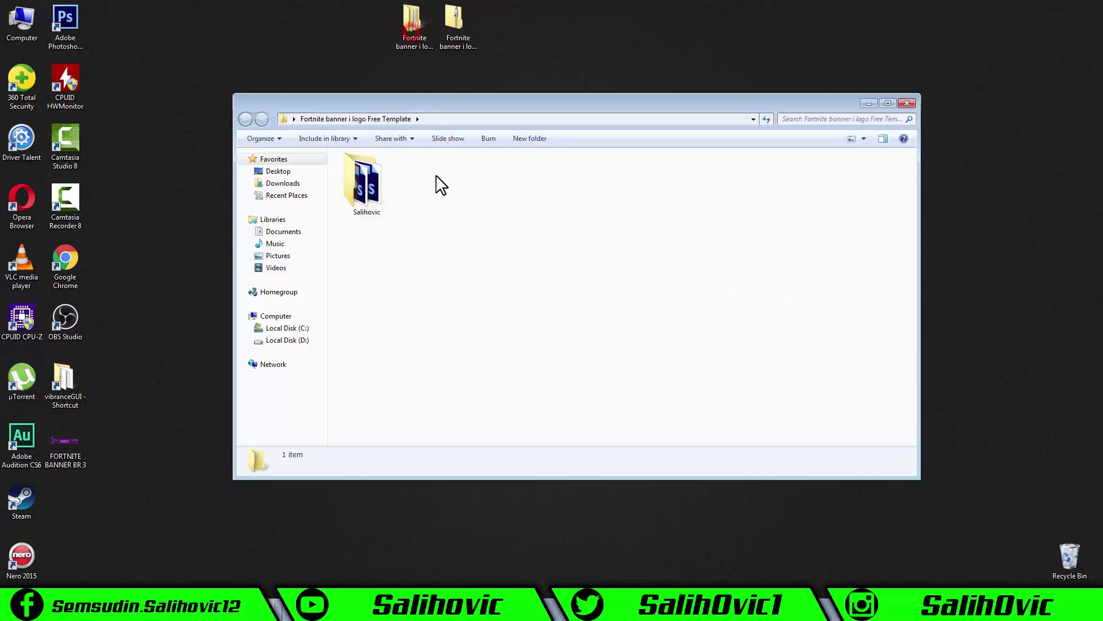
{"action": "double_click", "coordinate": [376, 194]}
{"action": "double_click", "coordinate": [368, 197]}
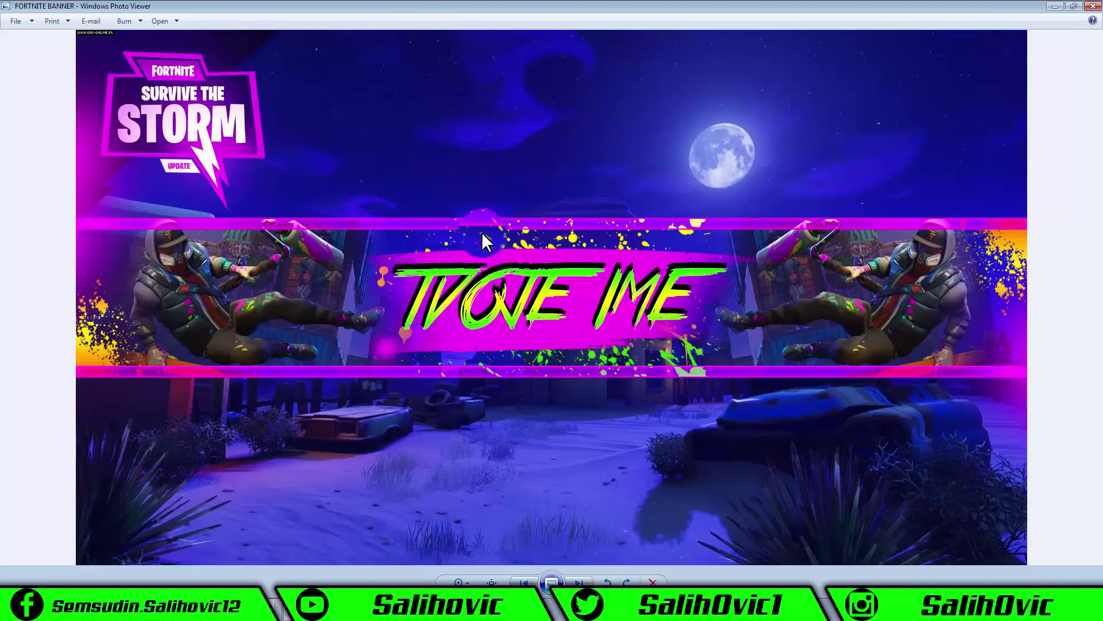
{"action": "left_click", "coordinate": [1092, 7]}
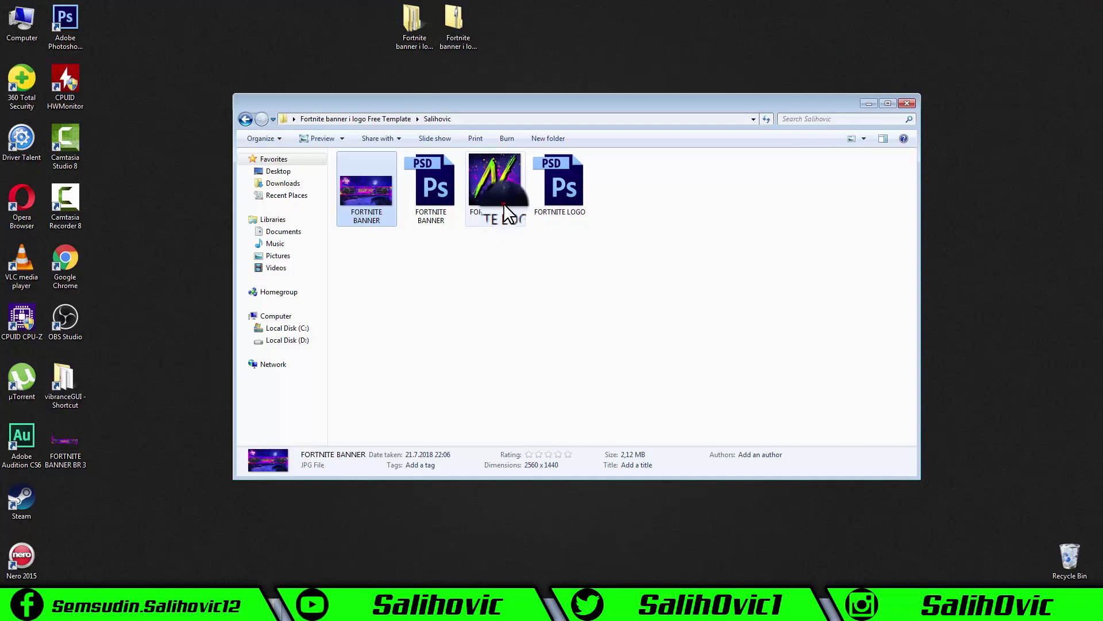
{"action": "double_click", "coordinate": [504, 202]}
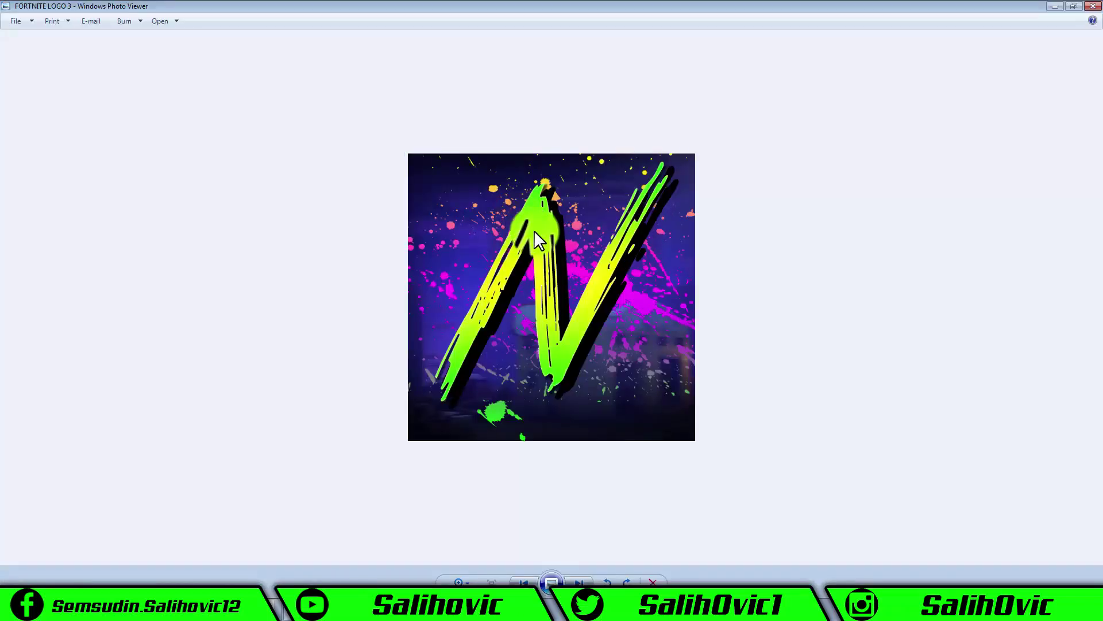
{"action": "left_click", "coordinate": [1093, 6]}
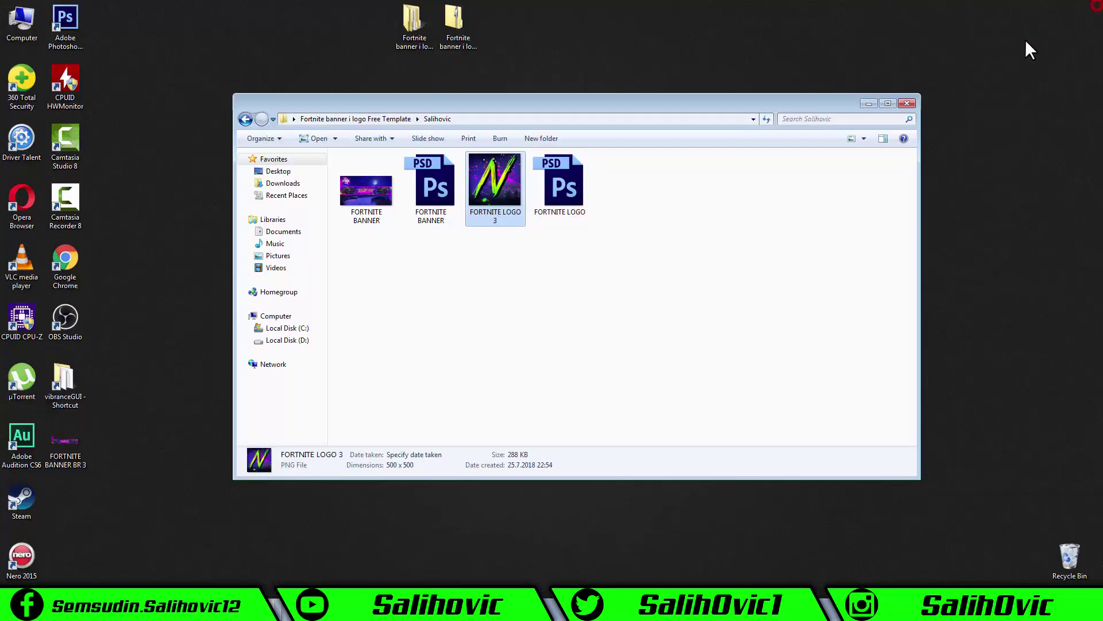
{"action": "double_click", "coordinate": [436, 202]}
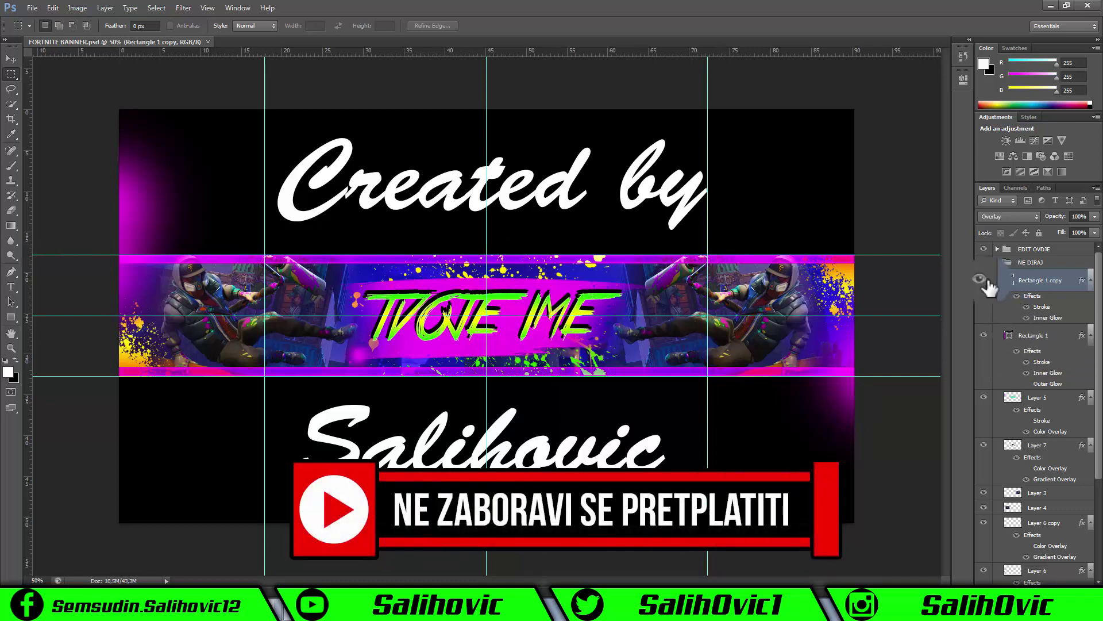
Rearrange the NE DIRAJ and EDIT OVDJE layer groups and select EDIT OVDJE
{"action": "left_click", "coordinate": [997, 262]}
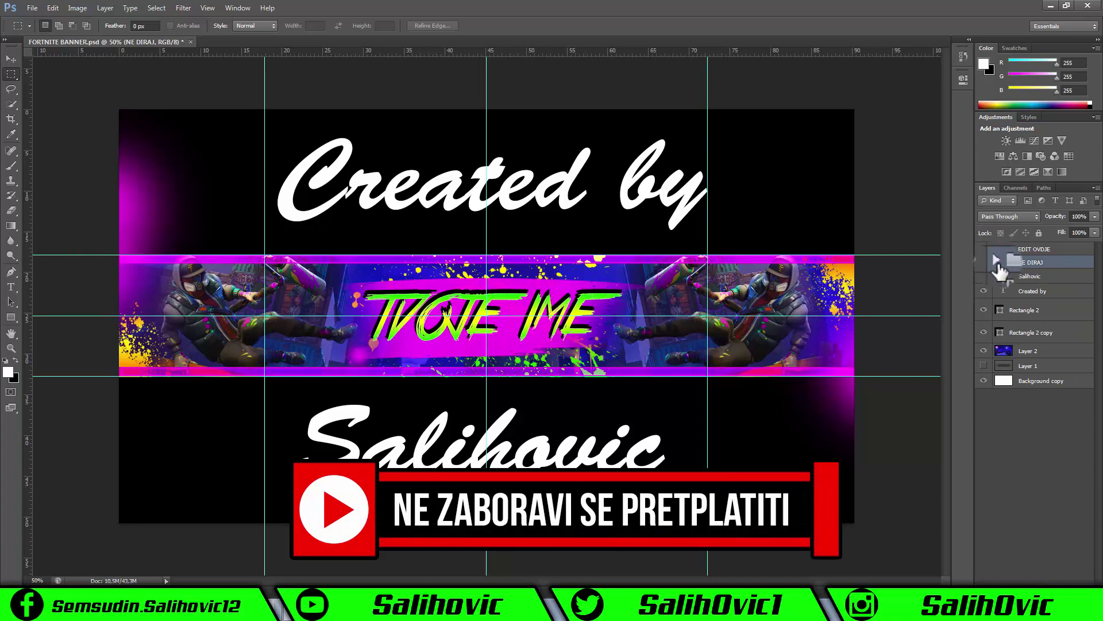
{"action": "left_click_drag", "start_coordinate": [1001, 280], "coordinate": [998, 254]}
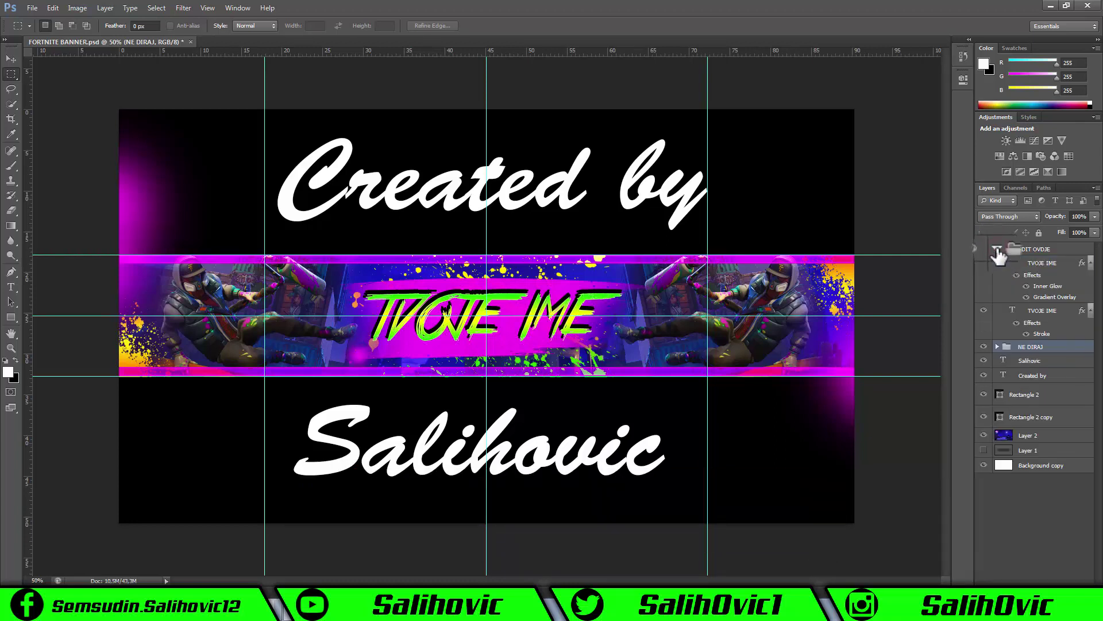
{"action": "mouse_move", "coordinate": [999, 255]}
{"action": "left_mouse_down"}
{"action": "mouse_move", "coordinate": [999, 265]}
{"action": "mouse_move", "coordinate": [998, 253]}
{"action": "left_mouse_up"}
{"action": "left_click", "coordinate": [997, 249]}
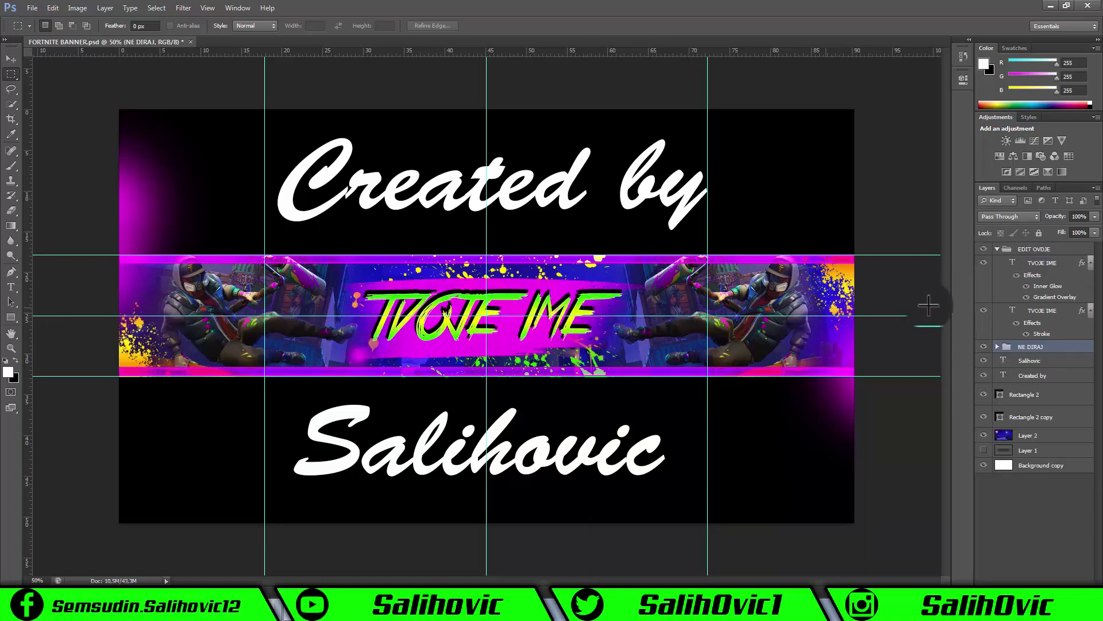
{"action": "left_click", "coordinate": [998, 248]}
{"action": "left_click", "coordinate": [1012, 251]}
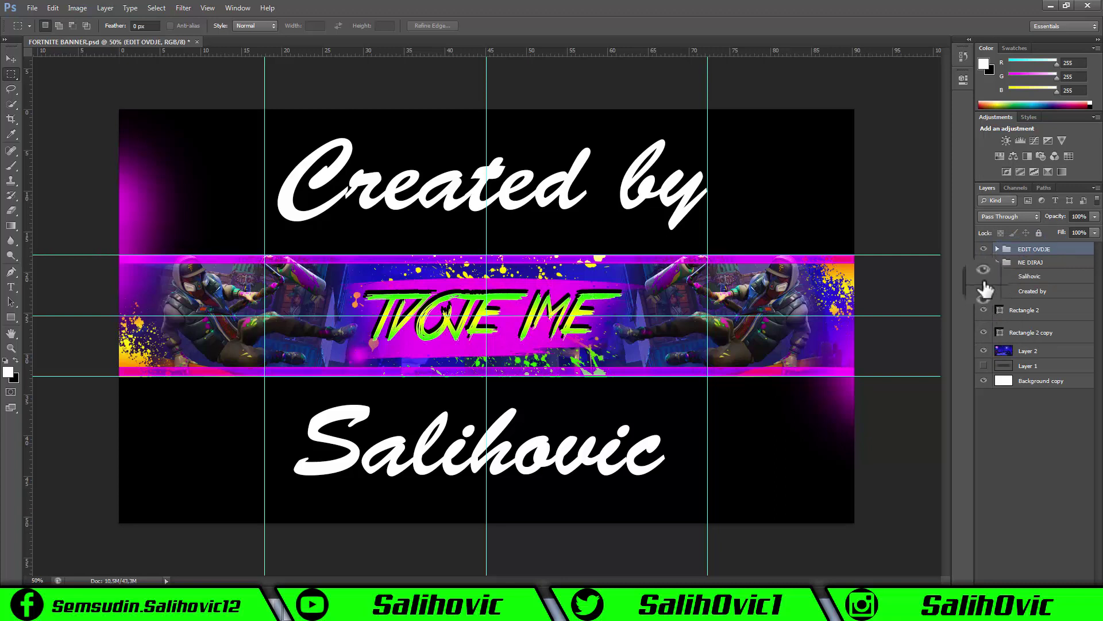
Hide the Salihovic/Created by, Rectangle 2 and Rectangle 2 copy layers, then expand EDIT OVDJE
{"action": "left_click", "coordinate": [984, 291]}
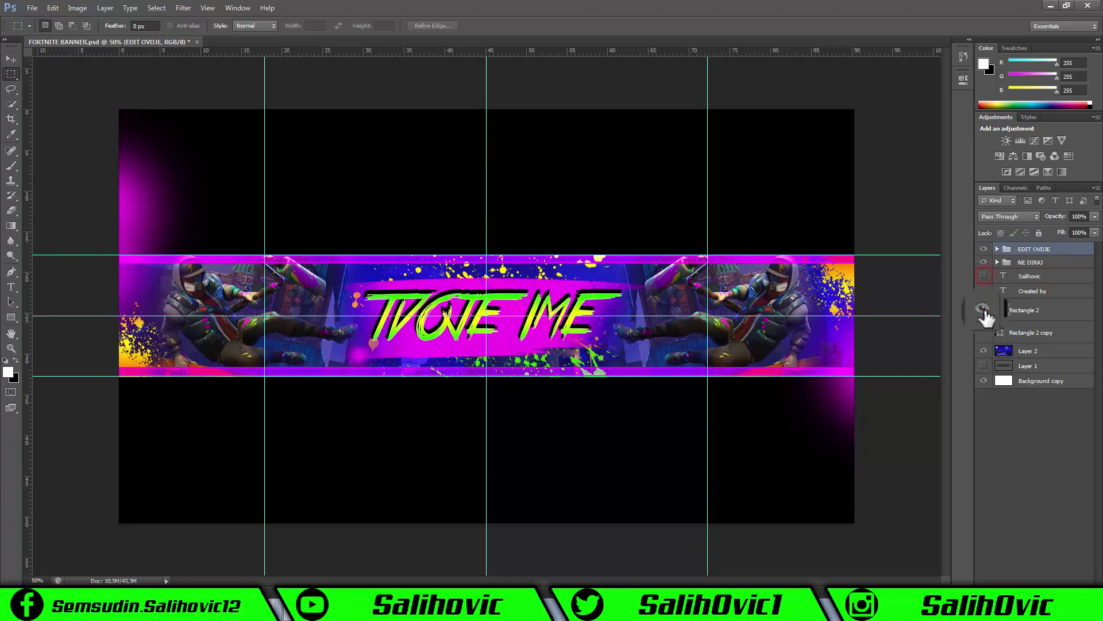
{"action": "left_click", "coordinate": [984, 310]}
{"action": "left_click", "coordinate": [985, 331]}
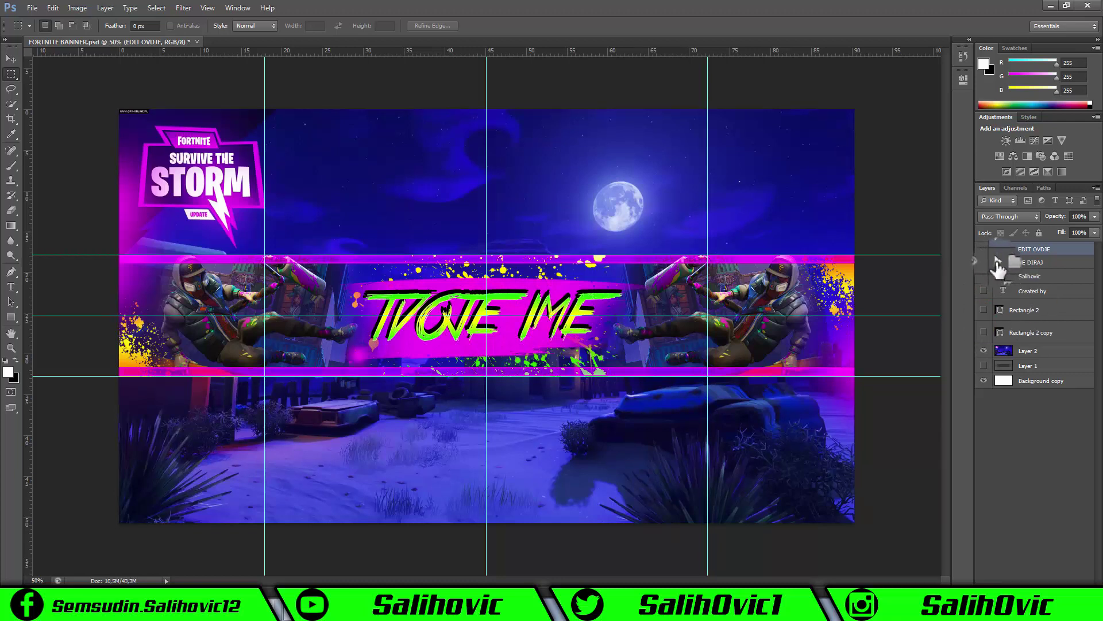
{"action": "left_click", "coordinate": [997, 249]}
Retype the glowing green TVOJE IME text as 'SALIHOVIC' and commit it
{"action": "left_click", "coordinate": [1046, 263]}
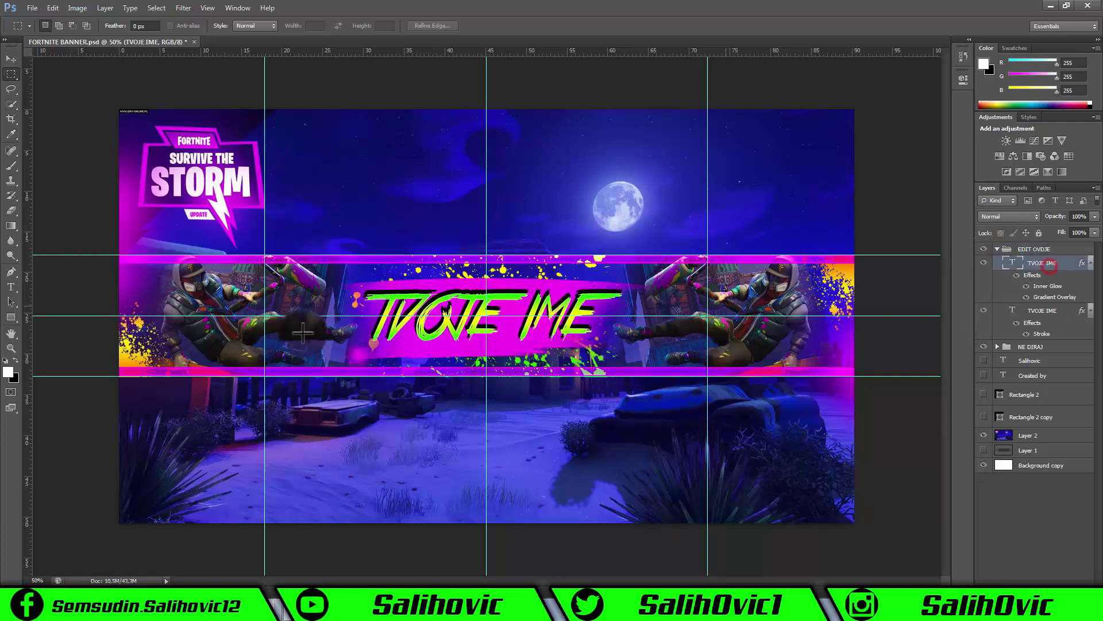
{"action": "left_click", "coordinate": [12, 286]}
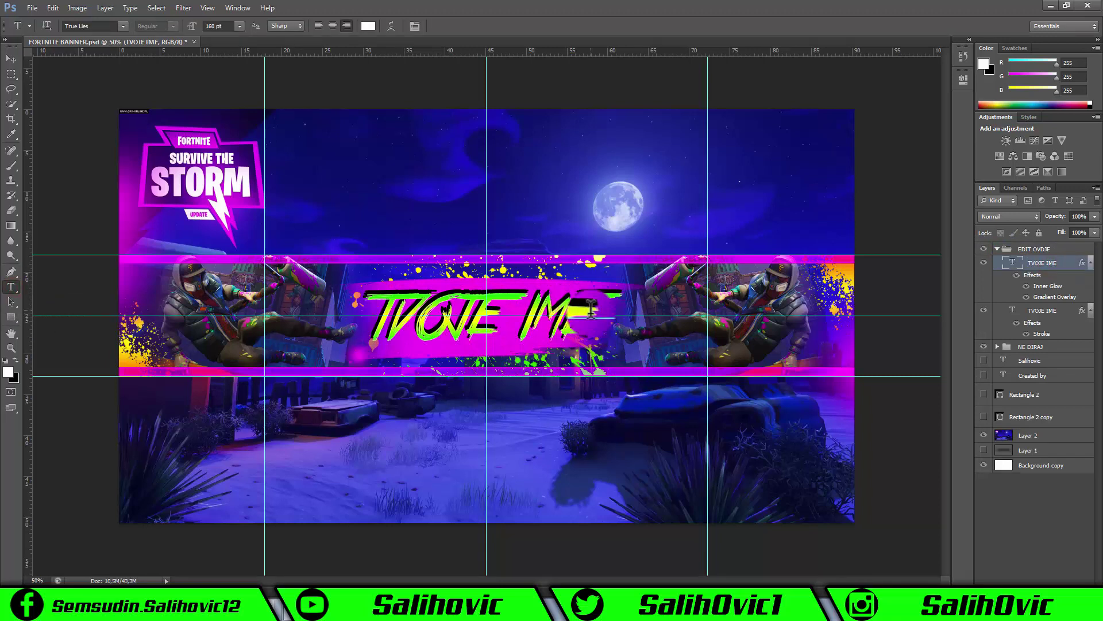
{"action": "left_click_drag", "start_coordinate": [595, 313], "coordinate": [379, 311]}
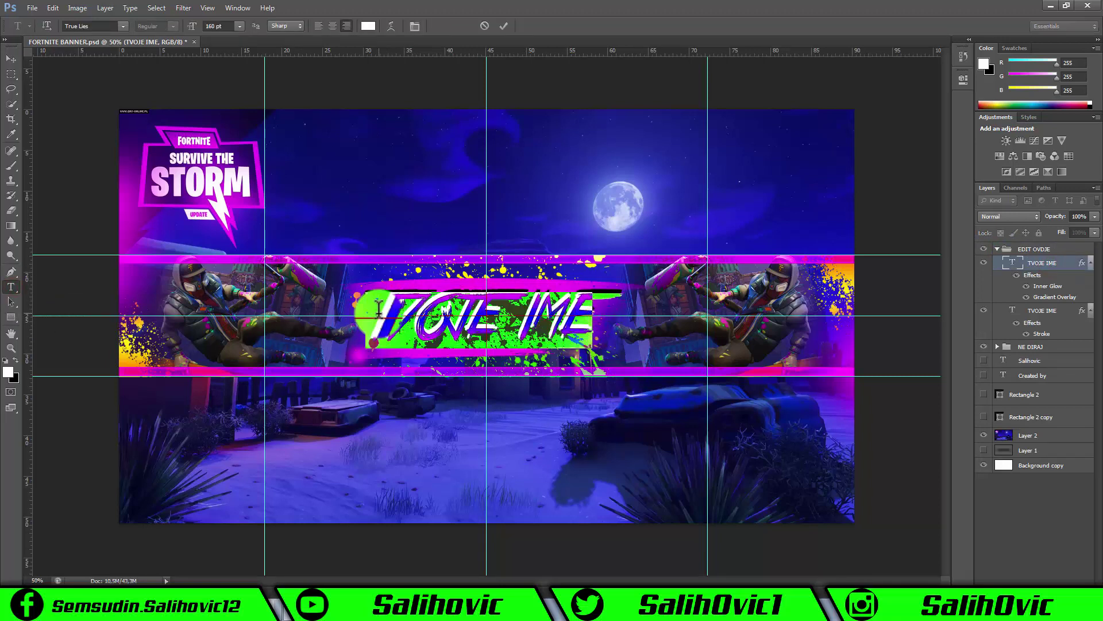
{"action": "type", "text": "TVOJE IME"}
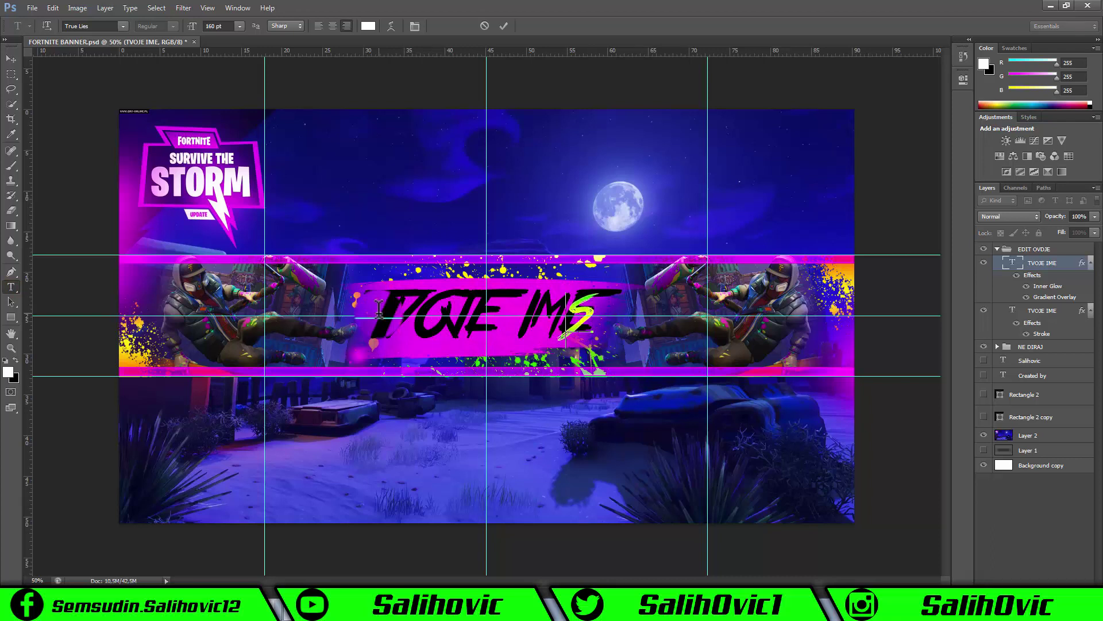
{"action": "type", "text": "ALIH"}
{"action": "key", "text": "BackSpace"}
{"action": "key", "text": "BackSpace"}
{"action": "key", "text": "BackSpace"}
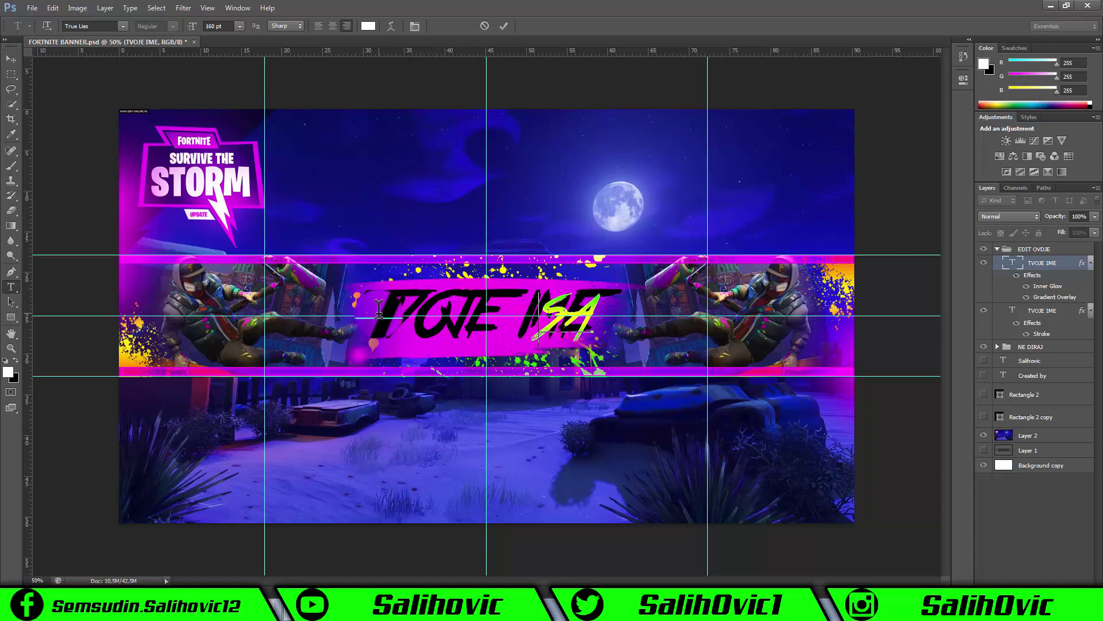
{"action": "type", "text": "LI"}
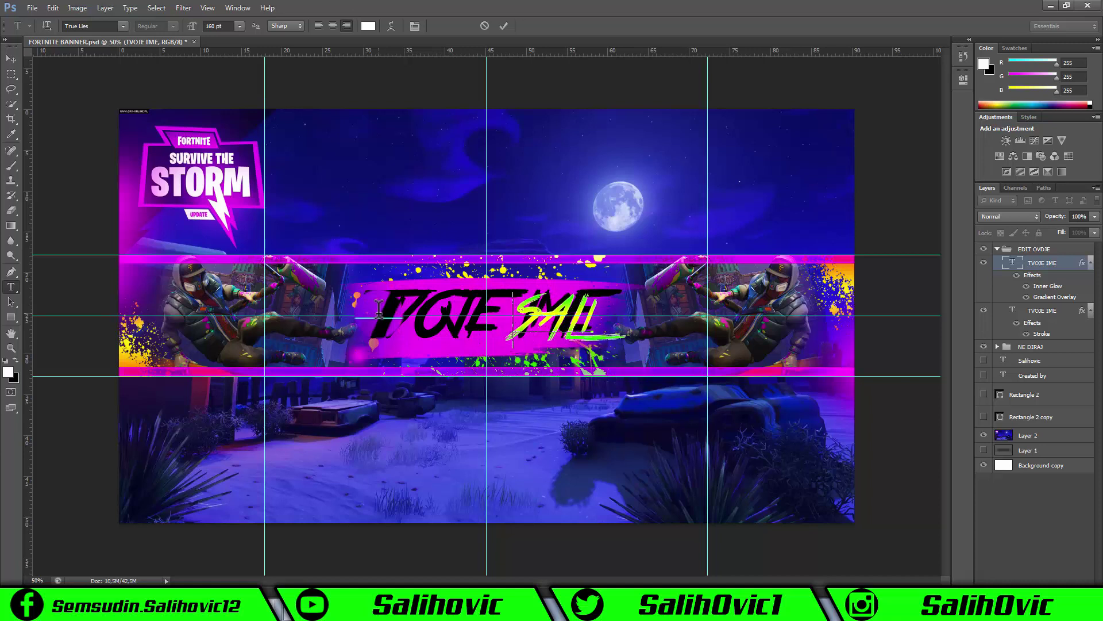
{"action": "type", "text": "Hovic"}
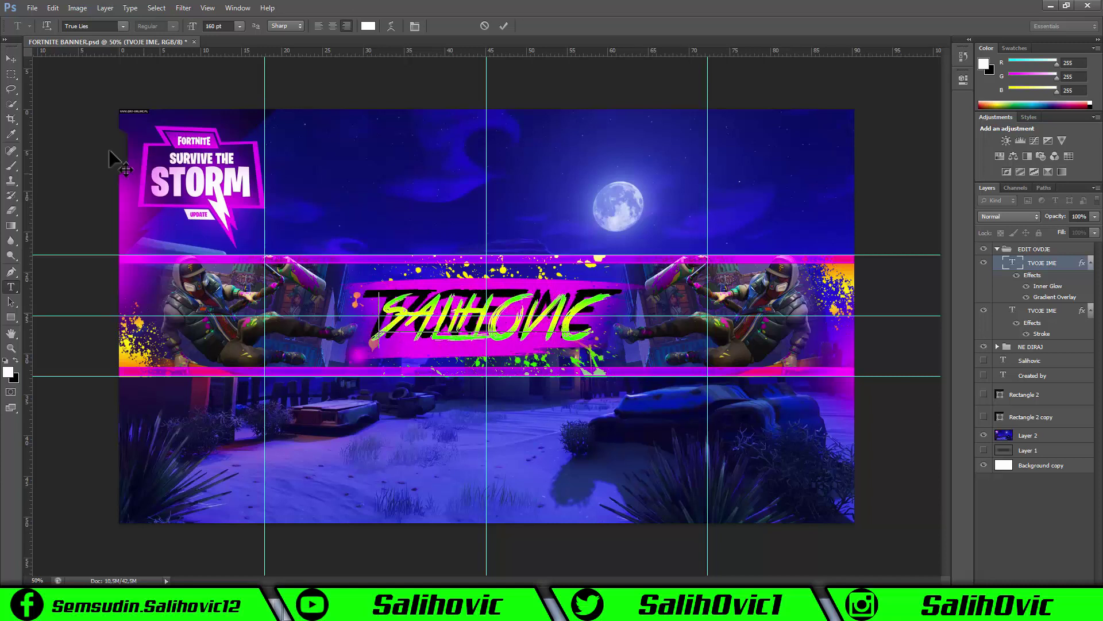
{"action": "left_click", "coordinate": [13, 60]}
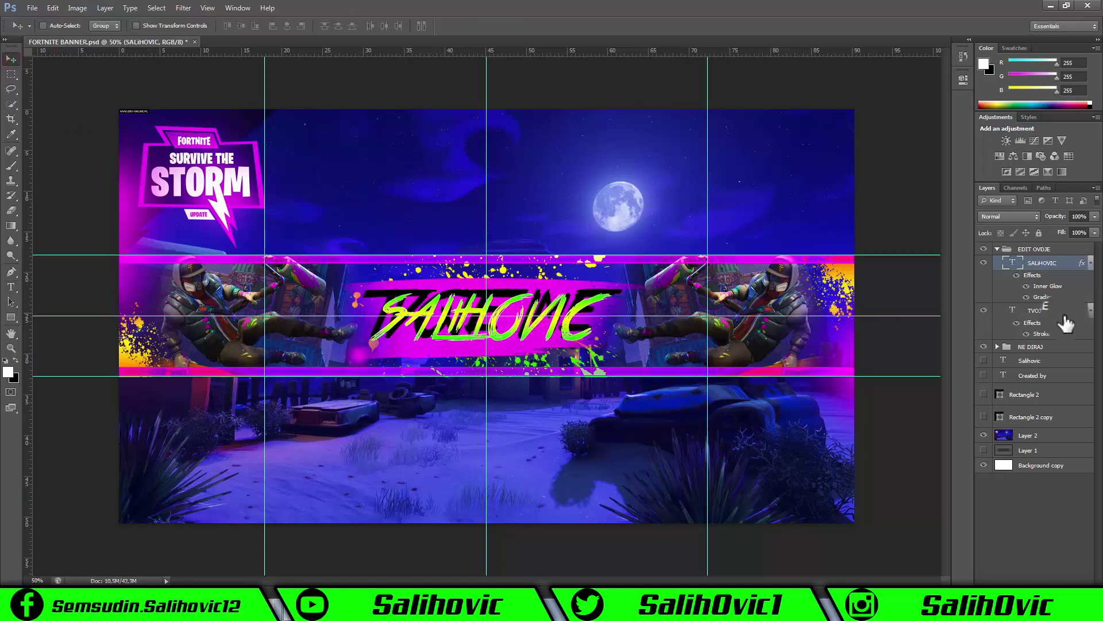
Hide the SALIHOVIC layer and retype the stroked TVOJE IME text beneath as 'SALIHOVIC'
{"action": "left_click_drag", "start_coordinate": [1052, 321], "coordinate": [1006, 310]}
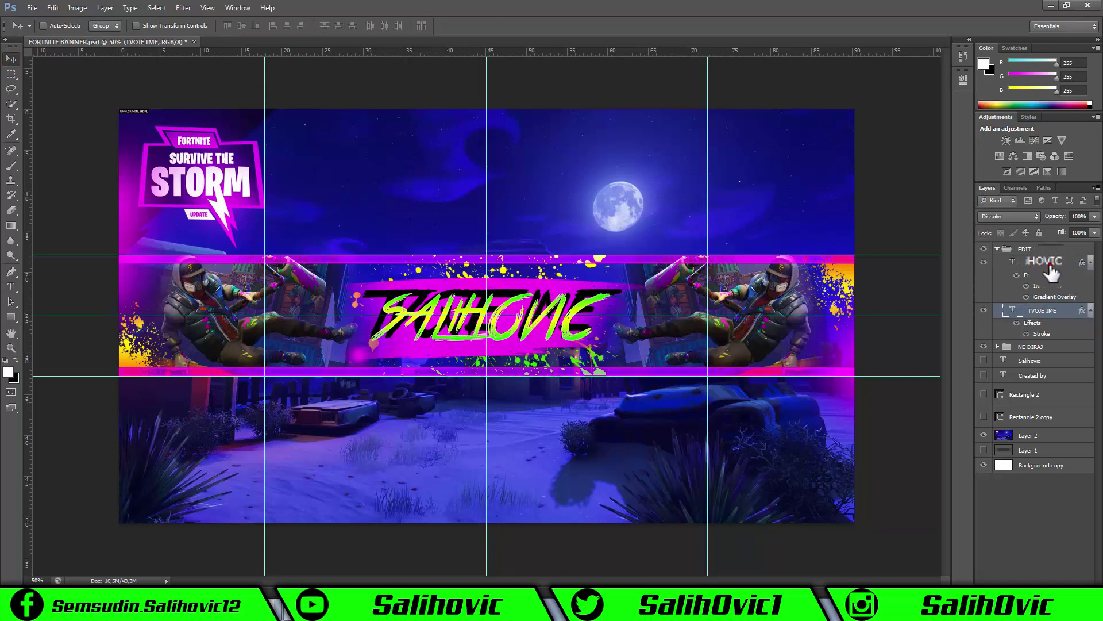
{"action": "left_click", "coordinate": [1048, 264]}
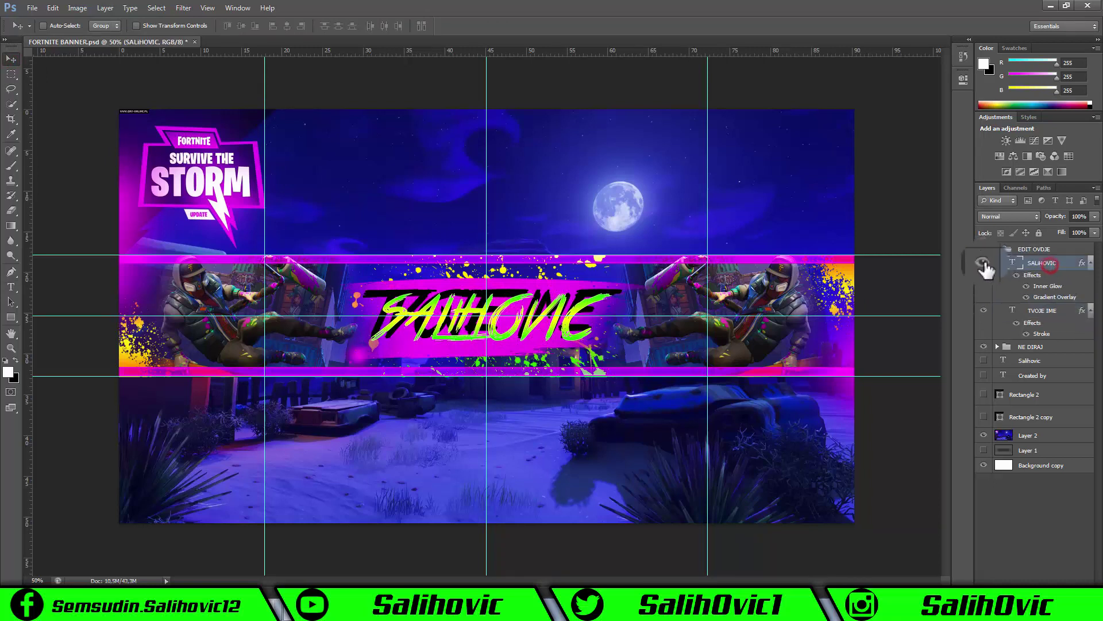
{"action": "left_click", "coordinate": [984, 265]}
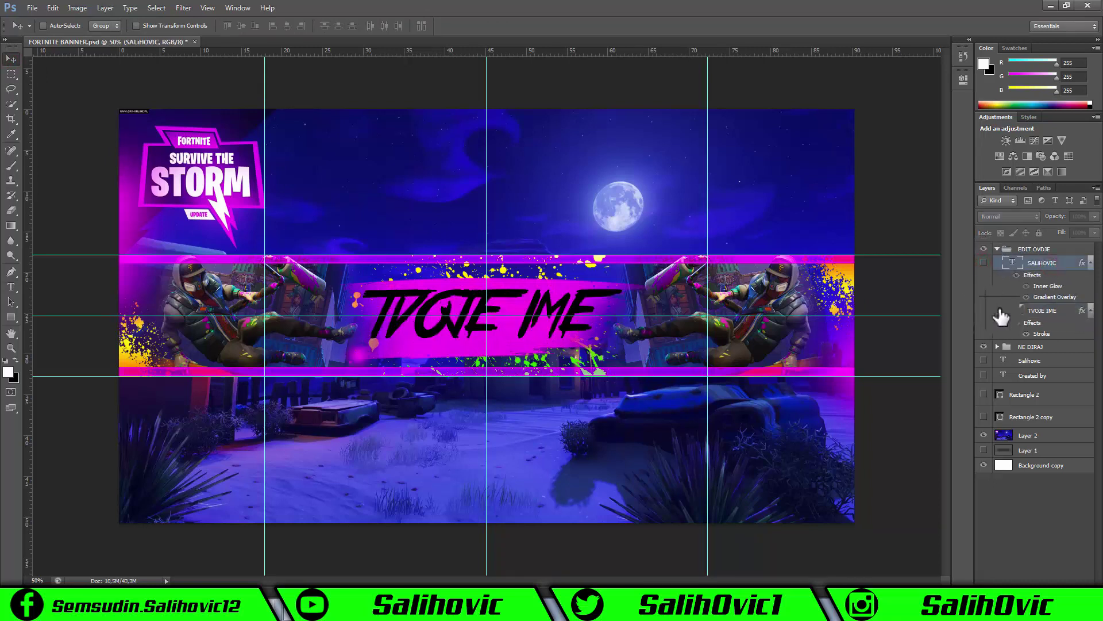
{"action": "left_click", "coordinate": [1031, 311]}
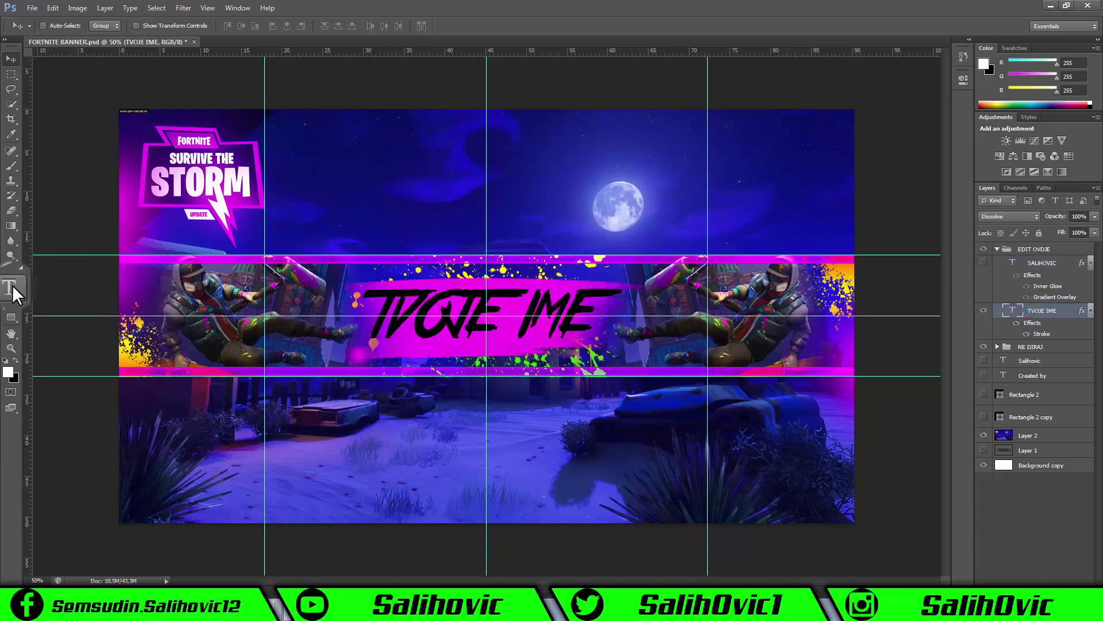
{"action": "left_click", "coordinate": [12, 284]}
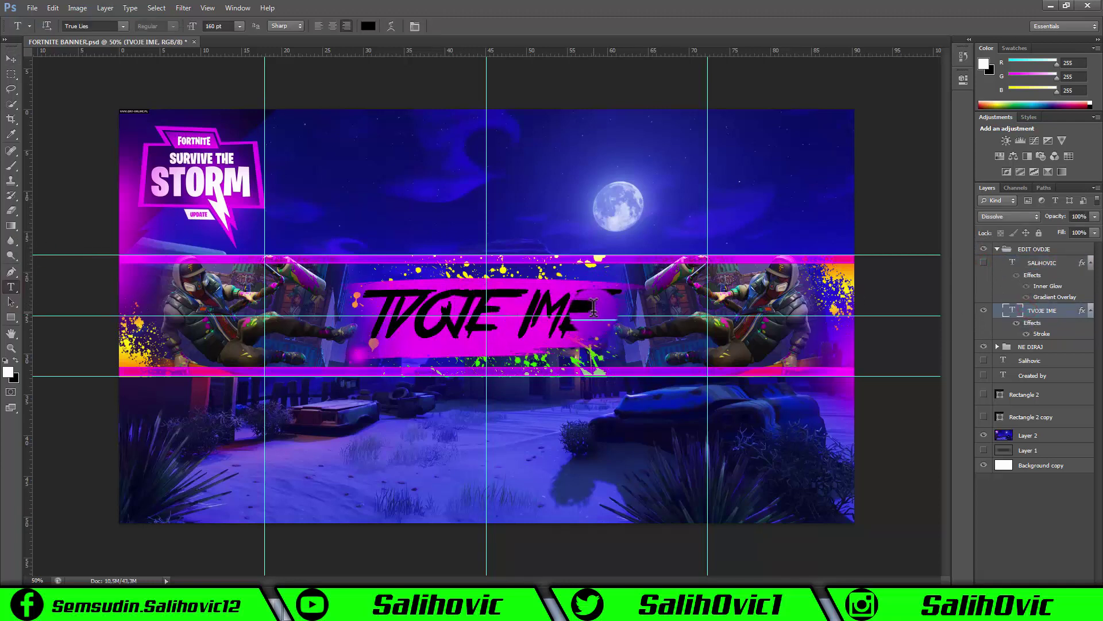
{"action": "left_click_drag", "start_coordinate": [594, 309], "coordinate": [373, 306]}
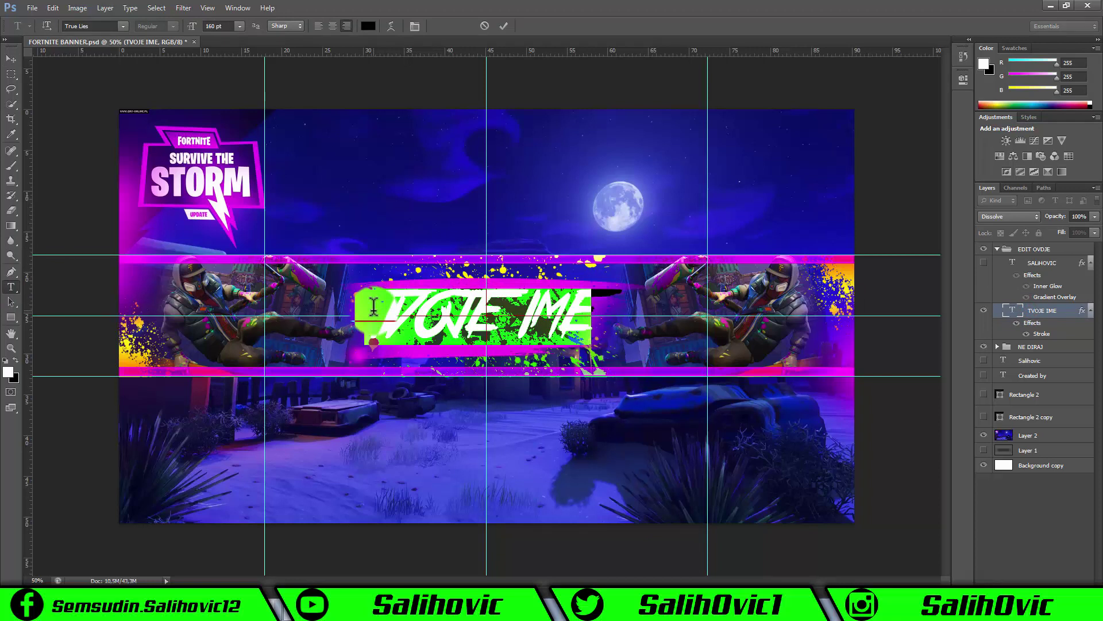
{"action": "key", "text": "BackSpace"}
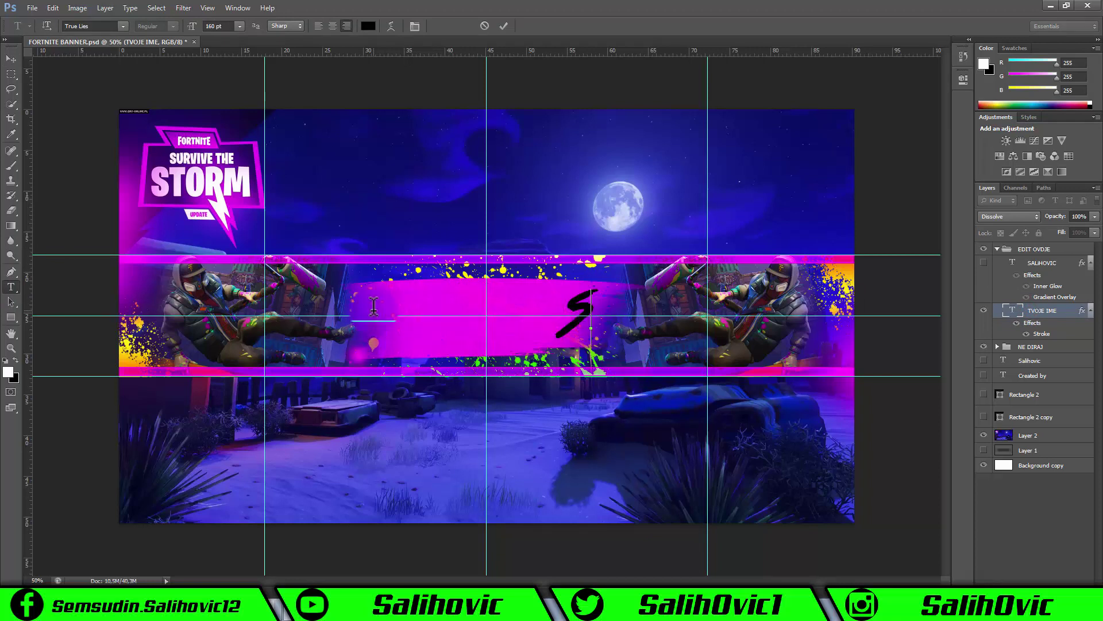
{"action": "type", "text": "SAL"}
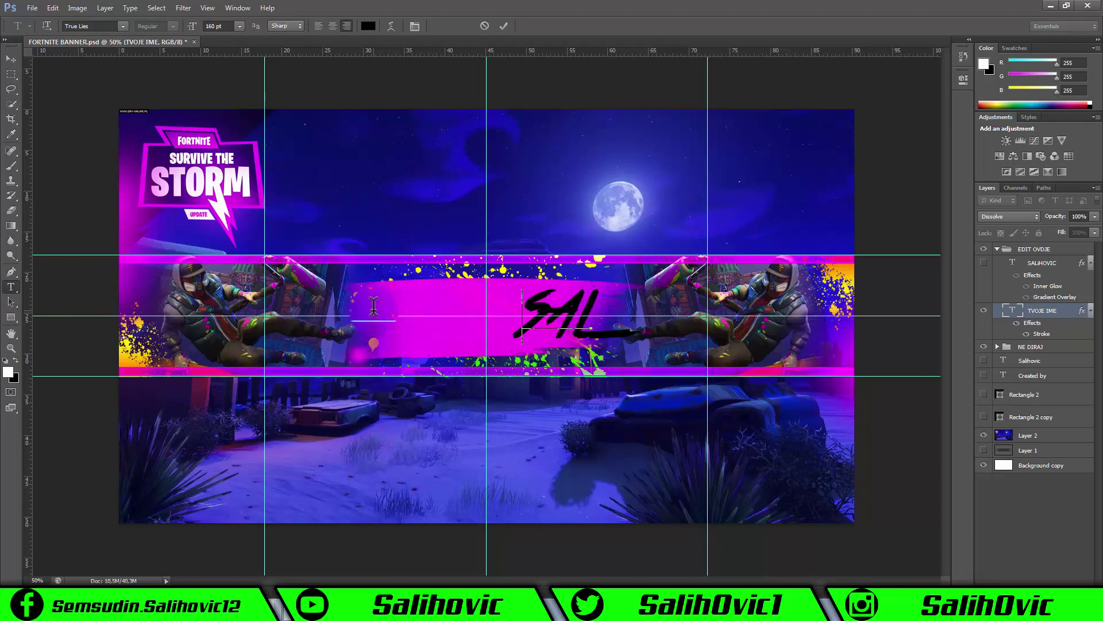
{"action": "type", "text": "I"}
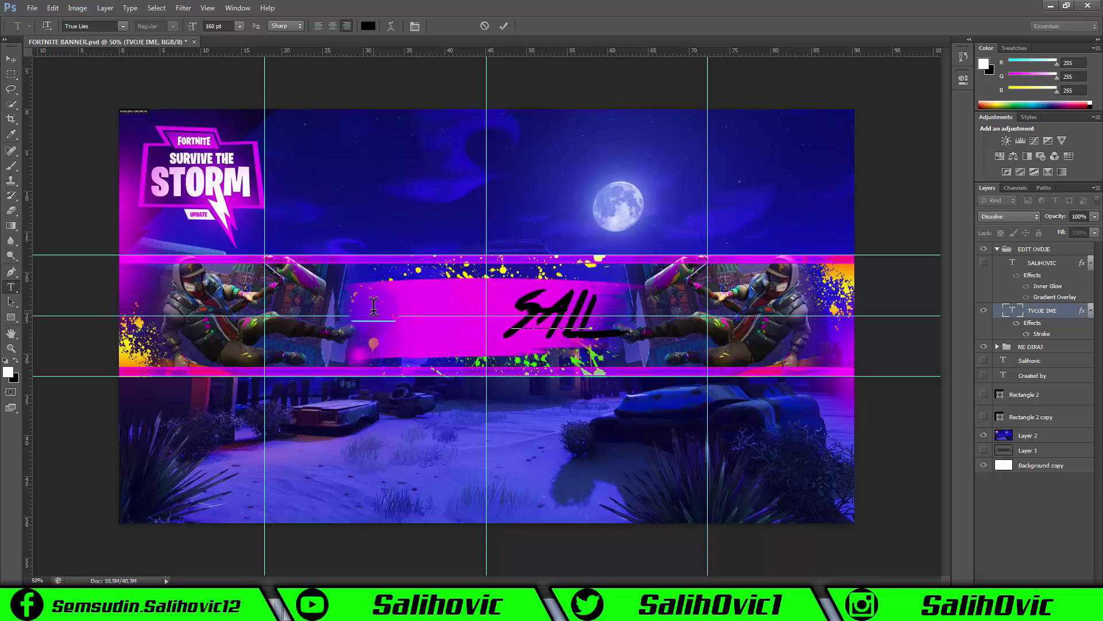
{"action": "type", "text": "HOV"}
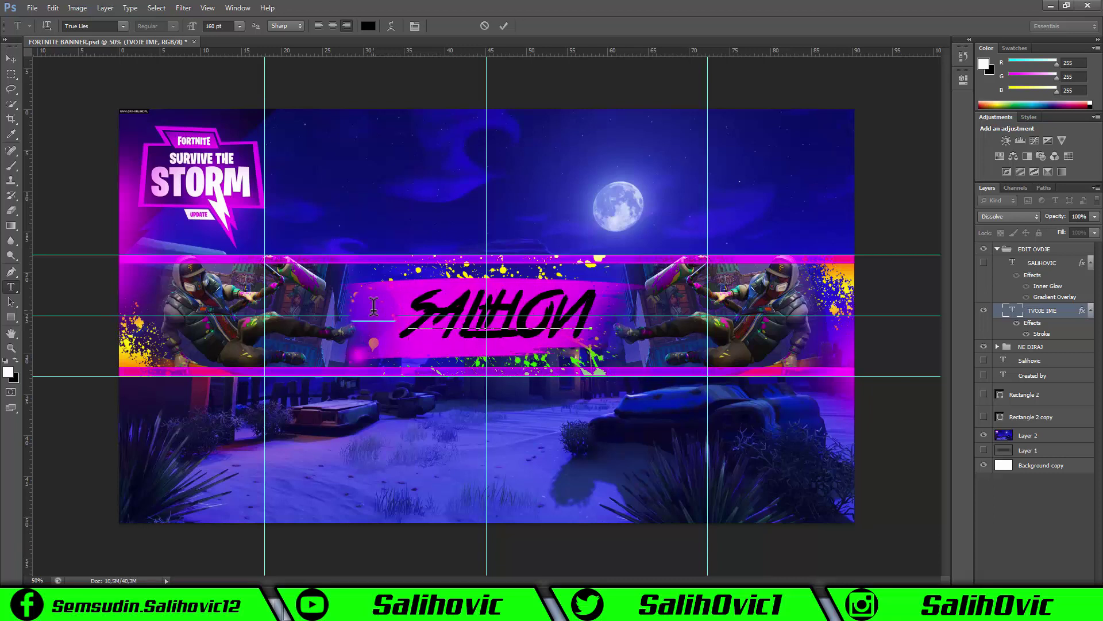
{"action": "type", "text": "IC"}
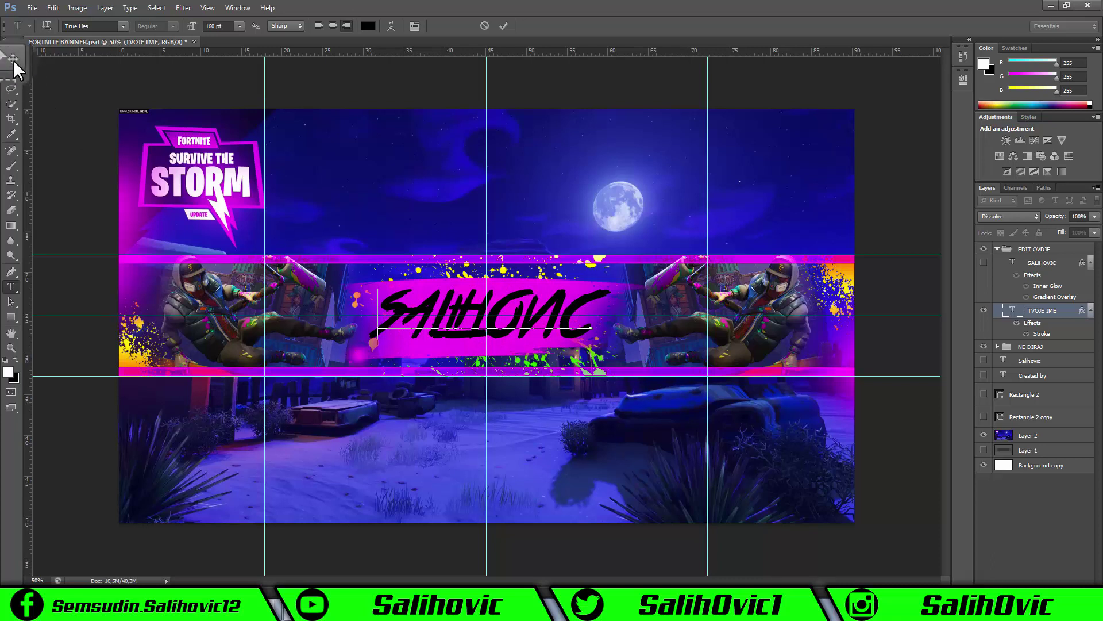
{"action": "left_click", "coordinate": [12, 60]}
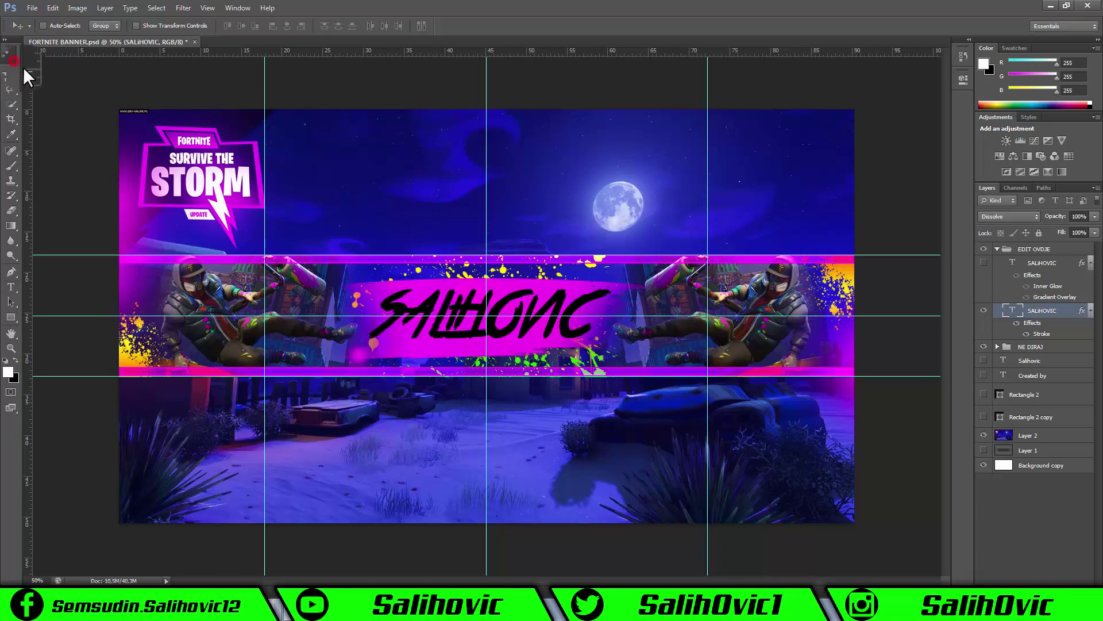
Show the glowing SALIHOVIC layer again, reposition the stroked name, hide guides and zoom the view
{"action": "left_click", "coordinate": [984, 264]}
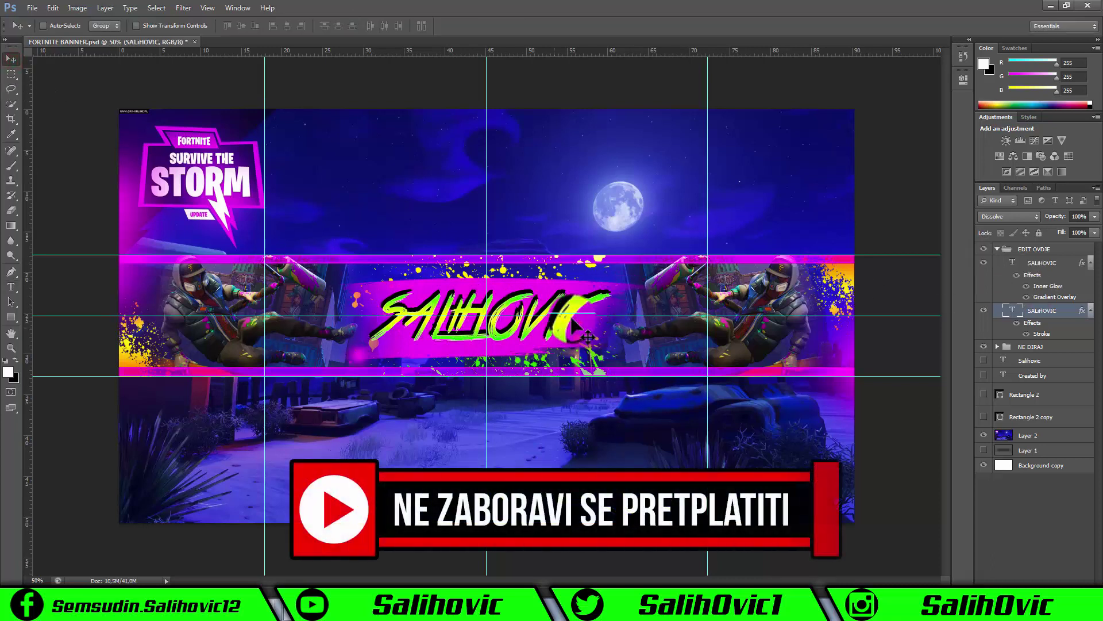
{"action": "mouse_move", "coordinate": [574, 330]}
{"action": "left_mouse_down"}
{"action": "mouse_move", "coordinate": [422, 327]}
{"action": "mouse_move", "coordinate": [443, 337]}
{"action": "left_mouse_up"}
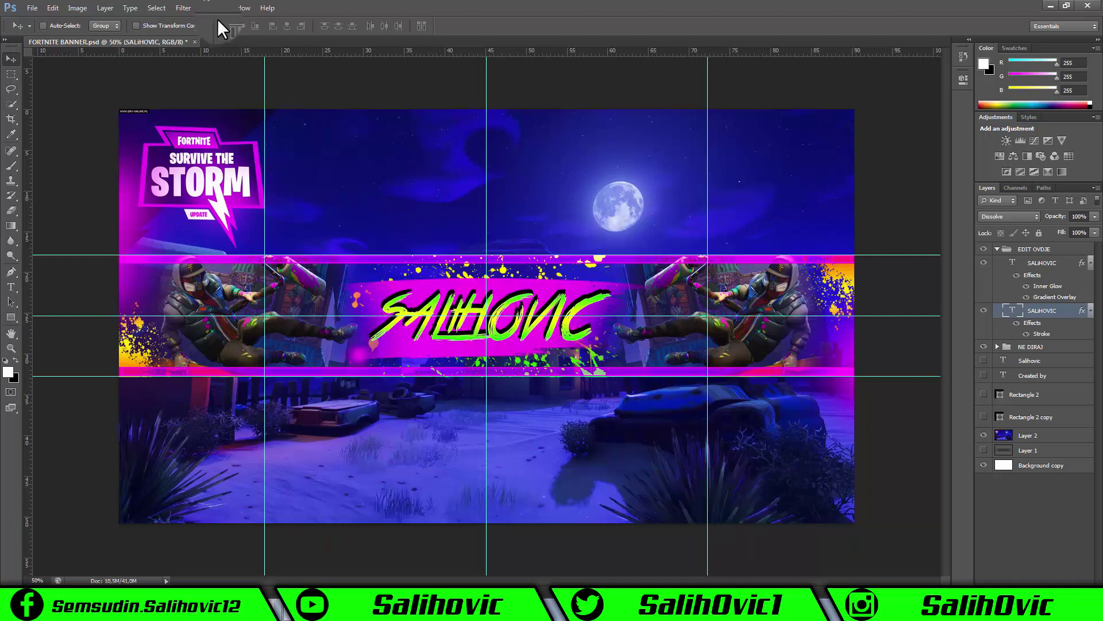
{"action": "left_click", "coordinate": [229, 163]}
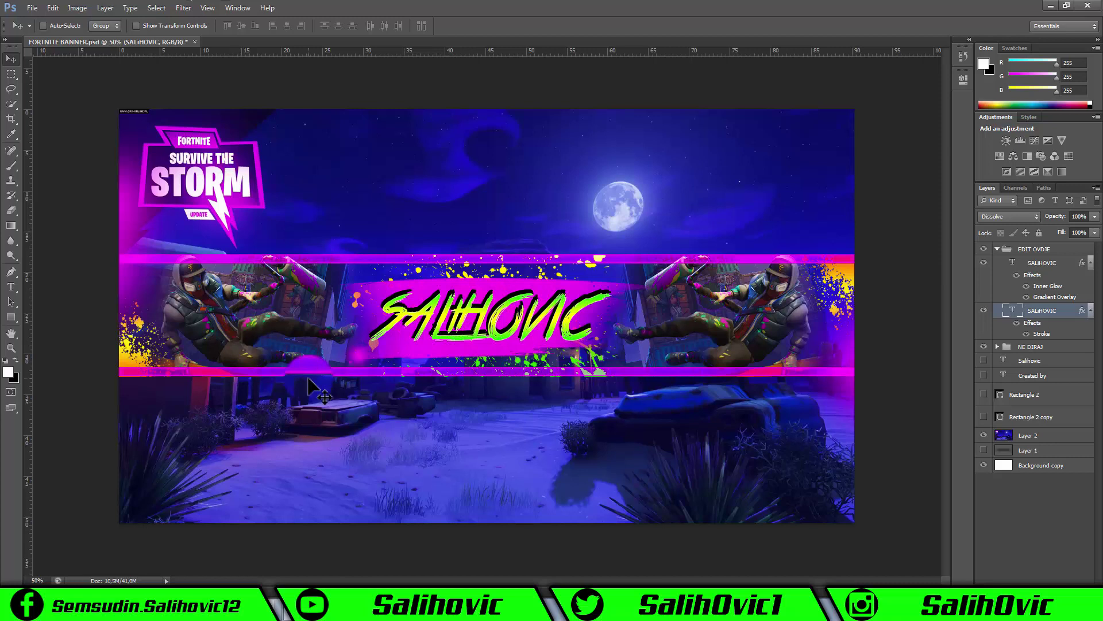
{"action": "left_click", "coordinate": [11, 348]}
{"action": "left_click", "coordinate": [65, 25]}
{"action": "left_click", "coordinate": [487, 316]}
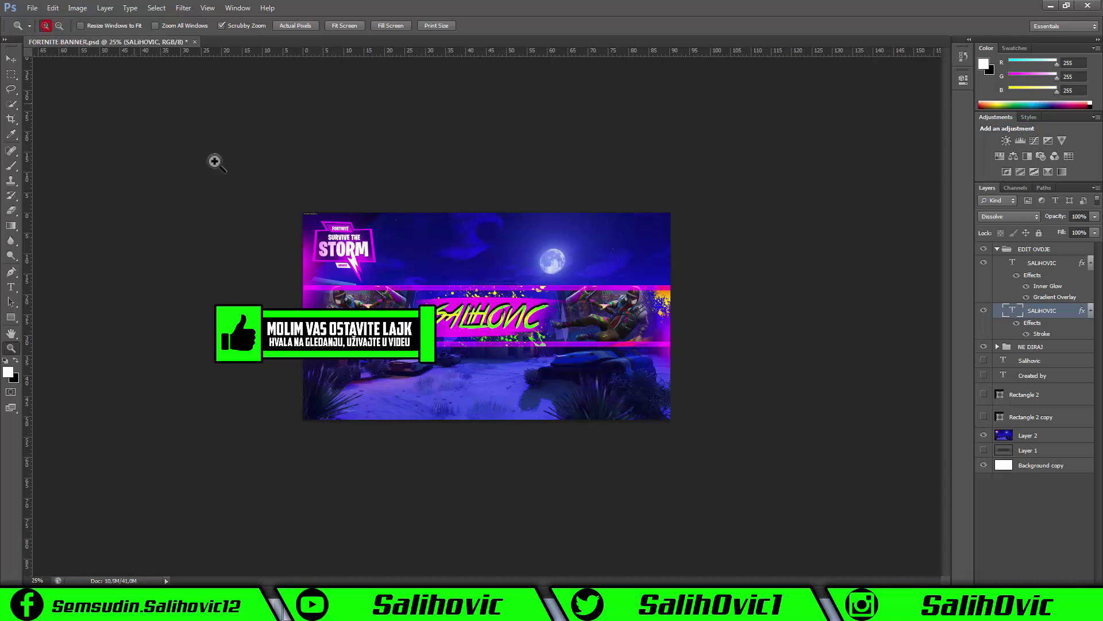
{"action": "left_click", "coordinate": [214, 162]}
Select all of the top SALIHOVIC text and commit the edit
{"action": "left_click", "coordinate": [11, 287]}
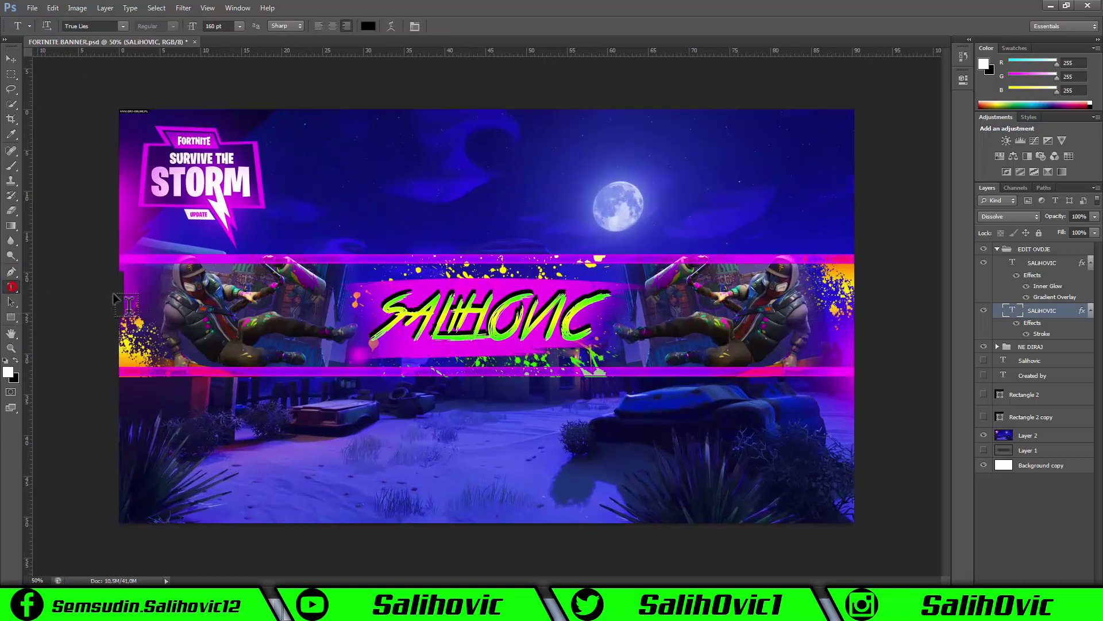
{"action": "left_click", "coordinate": [366, 310]}
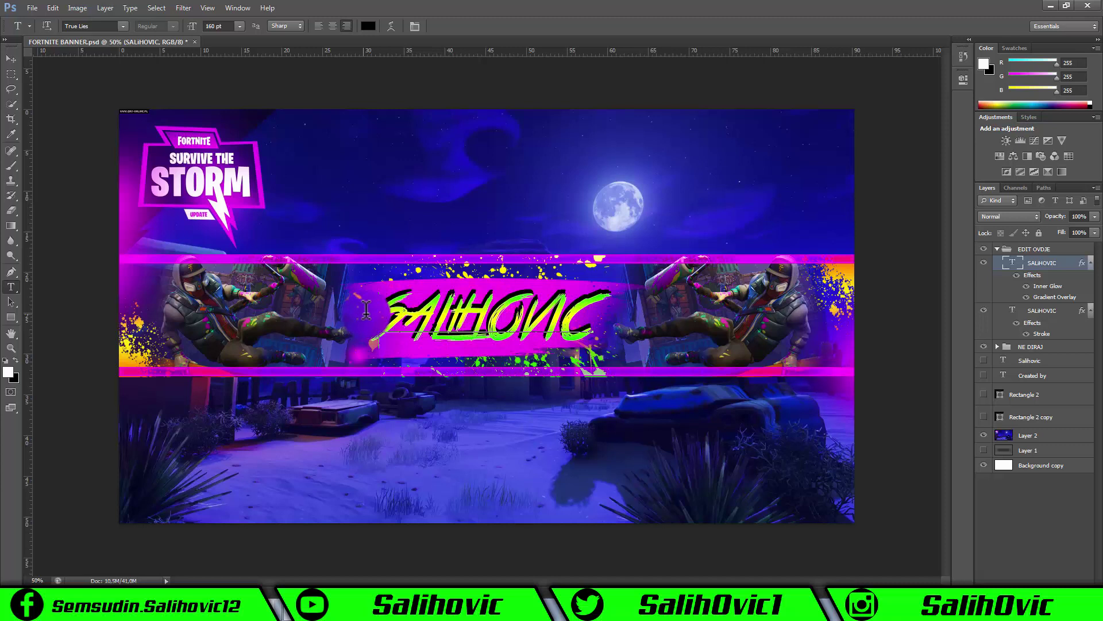
{"action": "key", "text": "ctrl+a"}
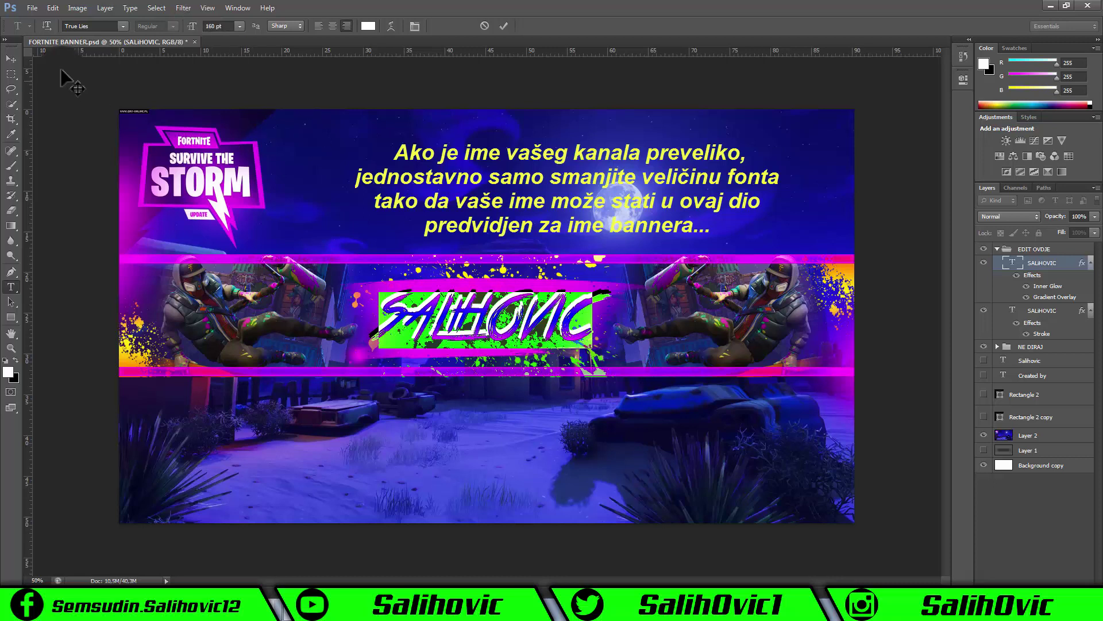
{"action": "left_click", "coordinate": [14, 59]}
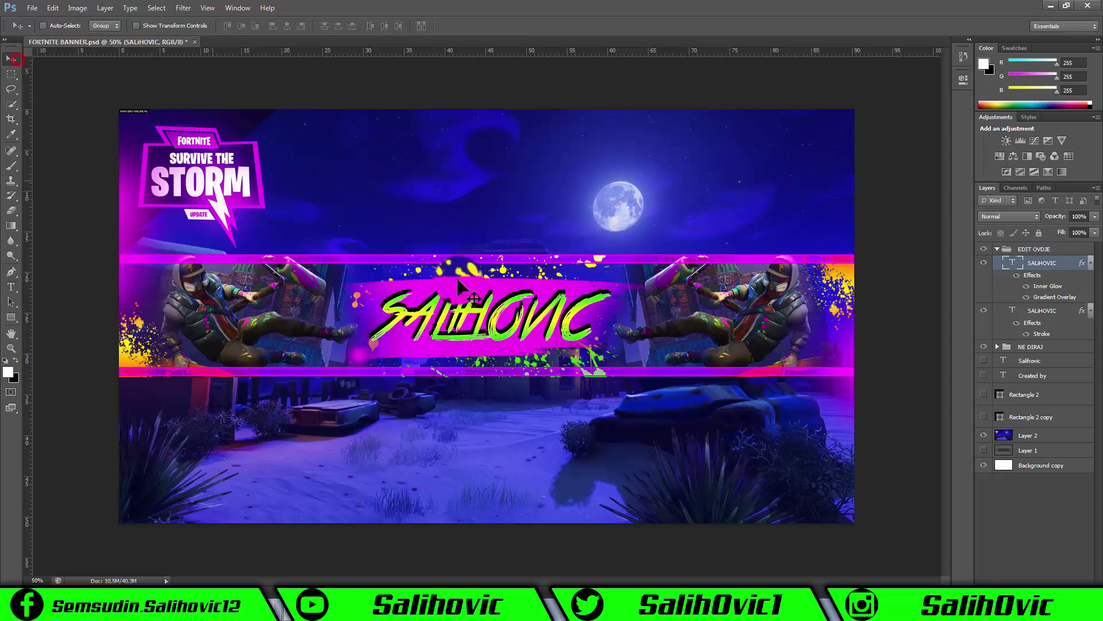
Quit Photoshop without saving the banner and open FORTNITE LOGO.psd
{"action": "left_click", "coordinate": [1088, 7]}
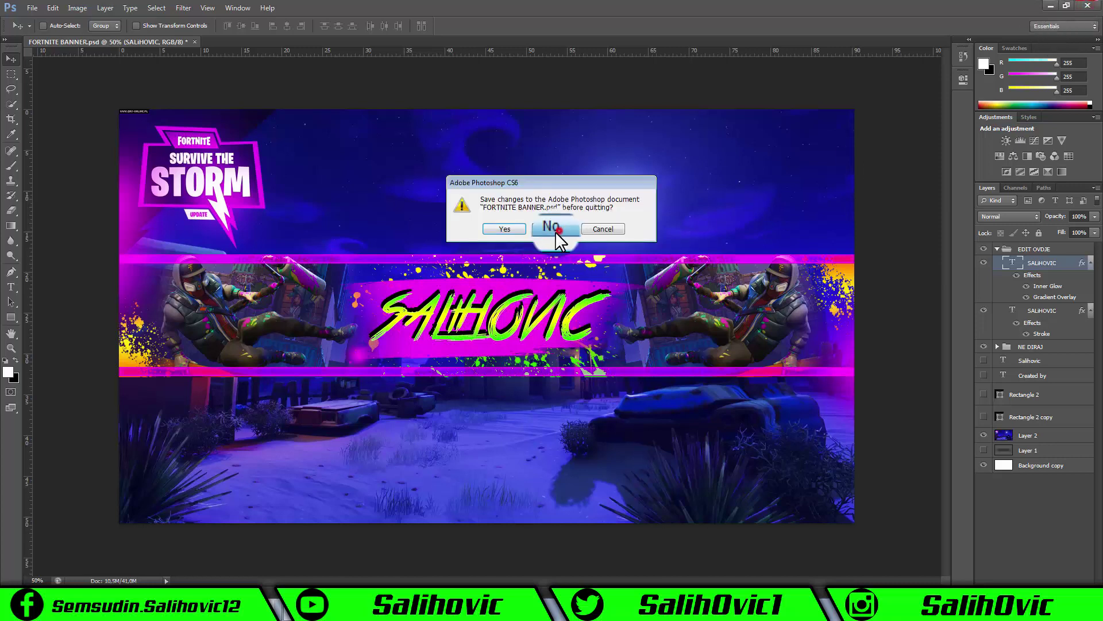
{"action": "left_click", "coordinate": [553, 229]}
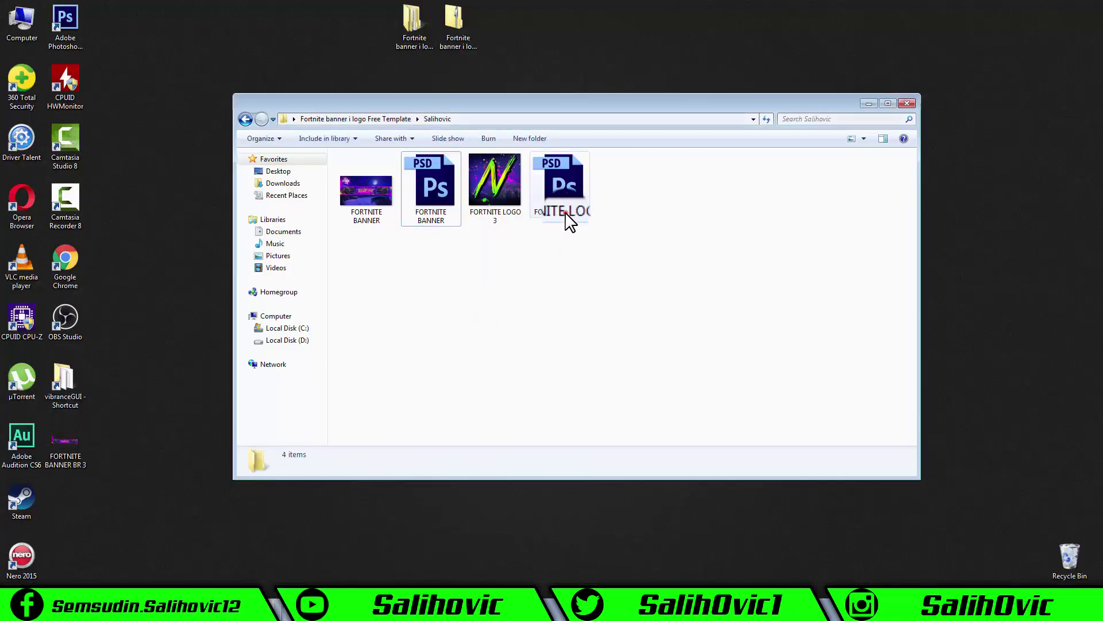
{"action": "double_click", "coordinate": [564, 211]}
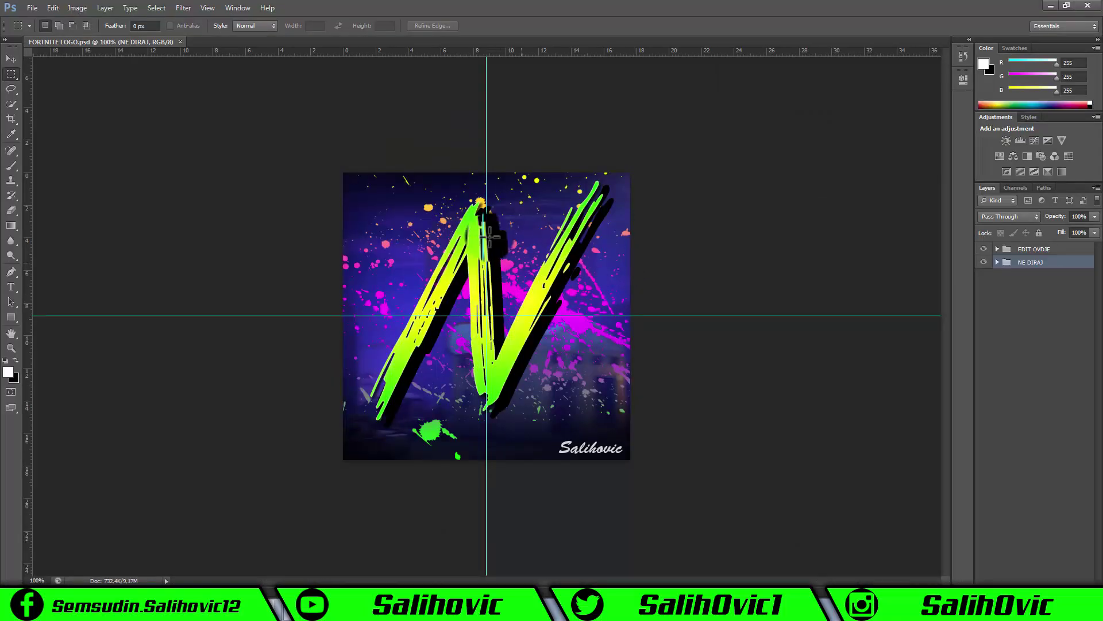
Expand EDIT OVDJE and retype the upper green N text layer as 'S'
{"action": "left_click", "coordinate": [1009, 261]}
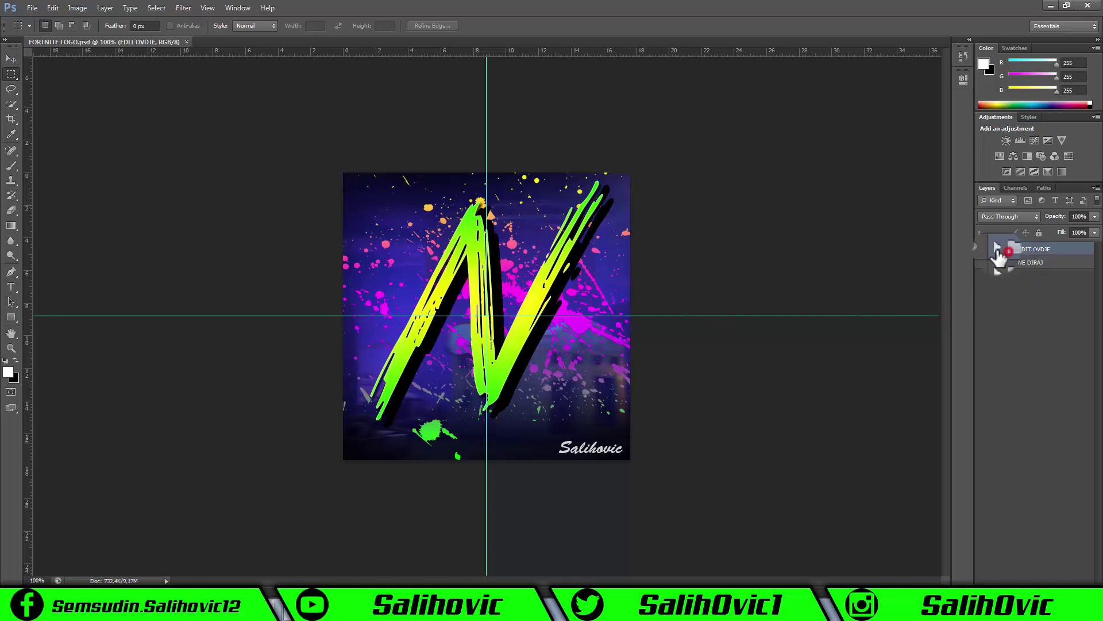
{"action": "left_click", "coordinate": [997, 248]}
{"action": "left_click_drag", "start_coordinate": [1029, 279], "coordinate": [1013, 284]}
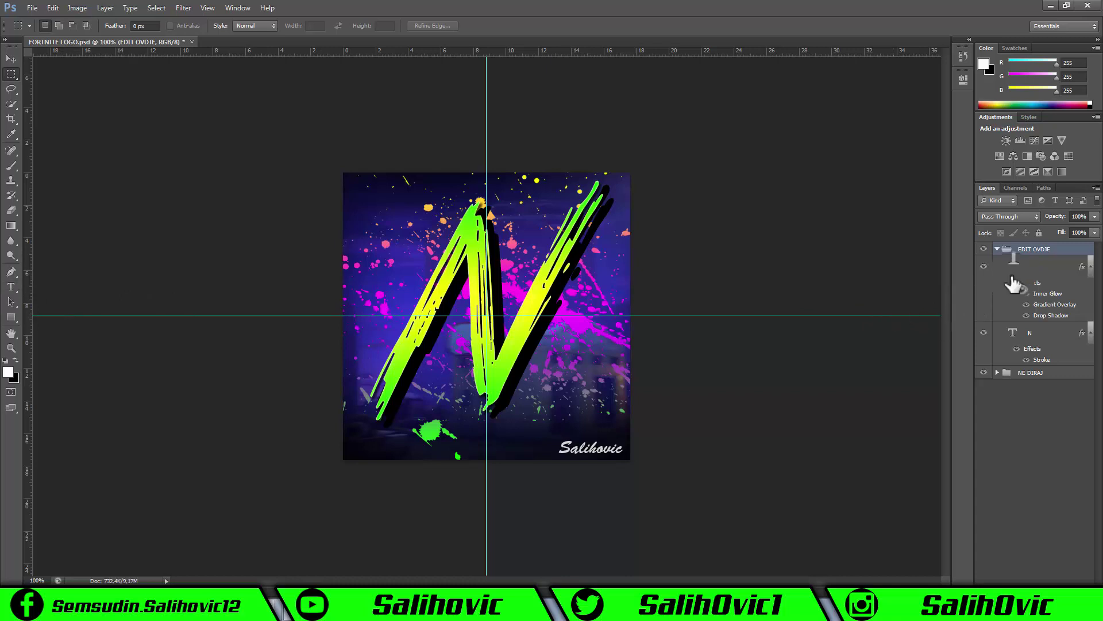
{"action": "left_click", "coordinate": [1013, 266]}
{"action": "left_click", "coordinate": [11, 287]}
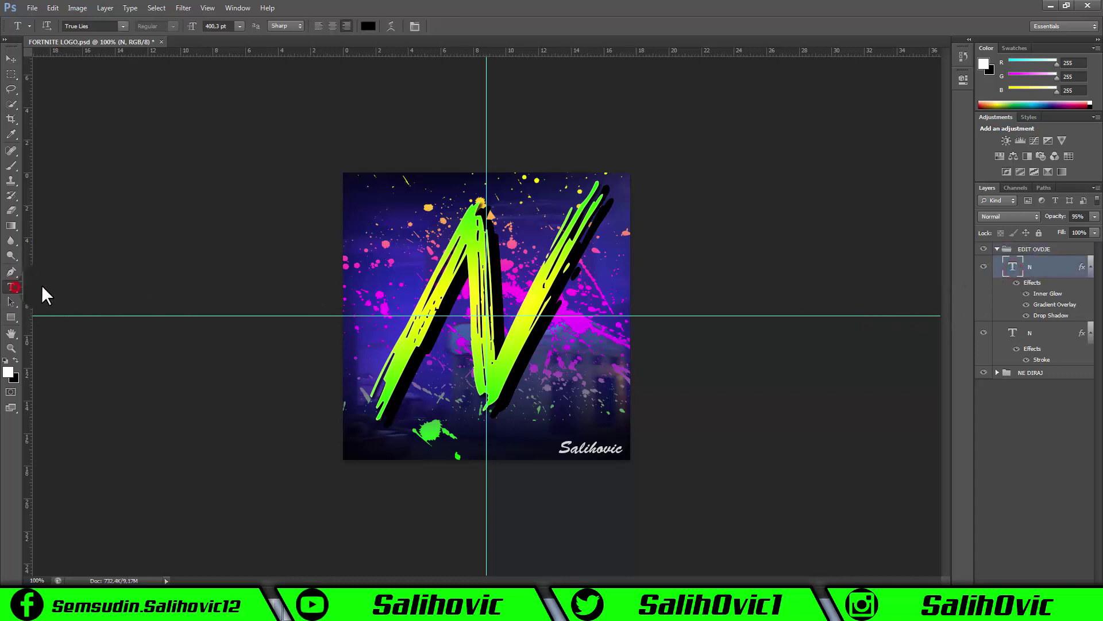
{"action": "double_click", "coordinate": [483, 247]}
{"action": "type", "text": "N"}
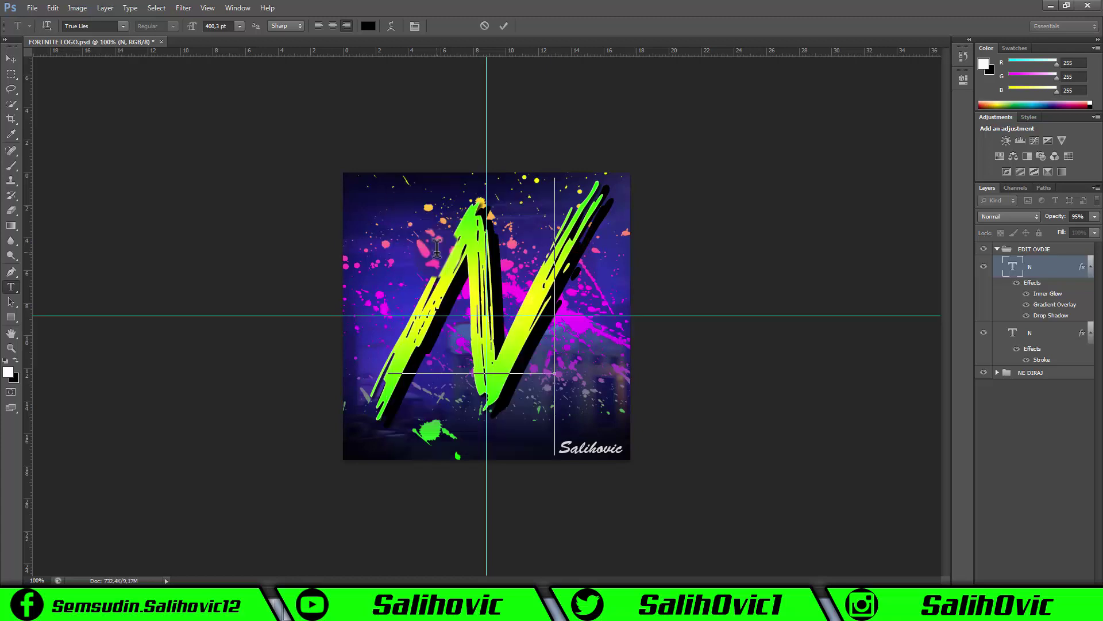
{"action": "type", "text": "S"}
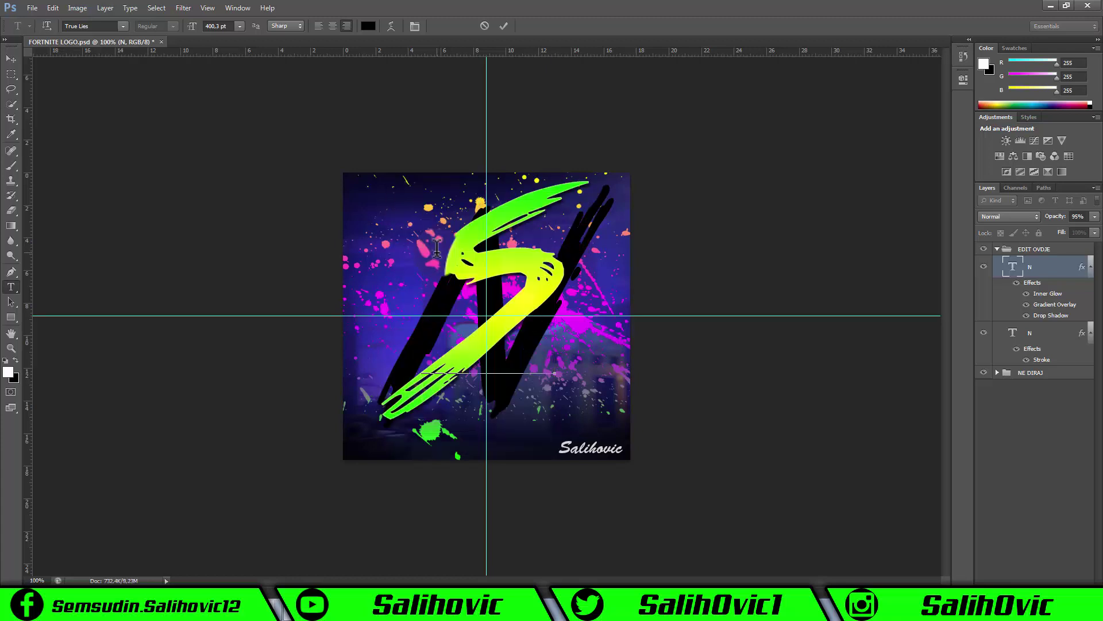
Commit the green S, change the lower black N layer to 'S', and unhide the green S
{"action": "left_click", "coordinate": [10, 57]}
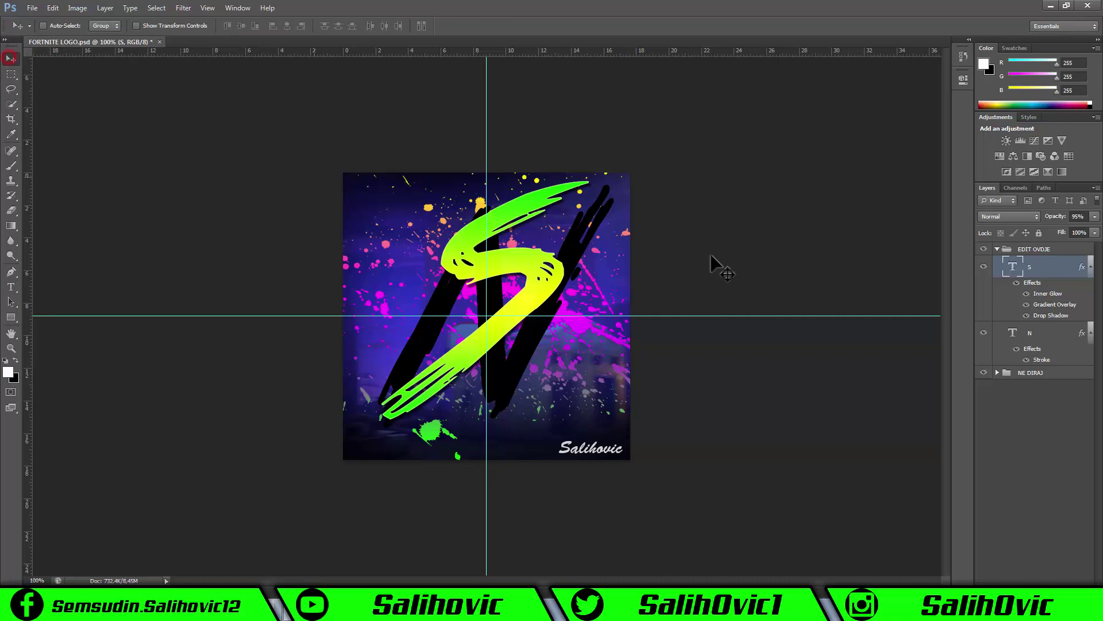
{"action": "left_click", "coordinate": [1024, 343]}
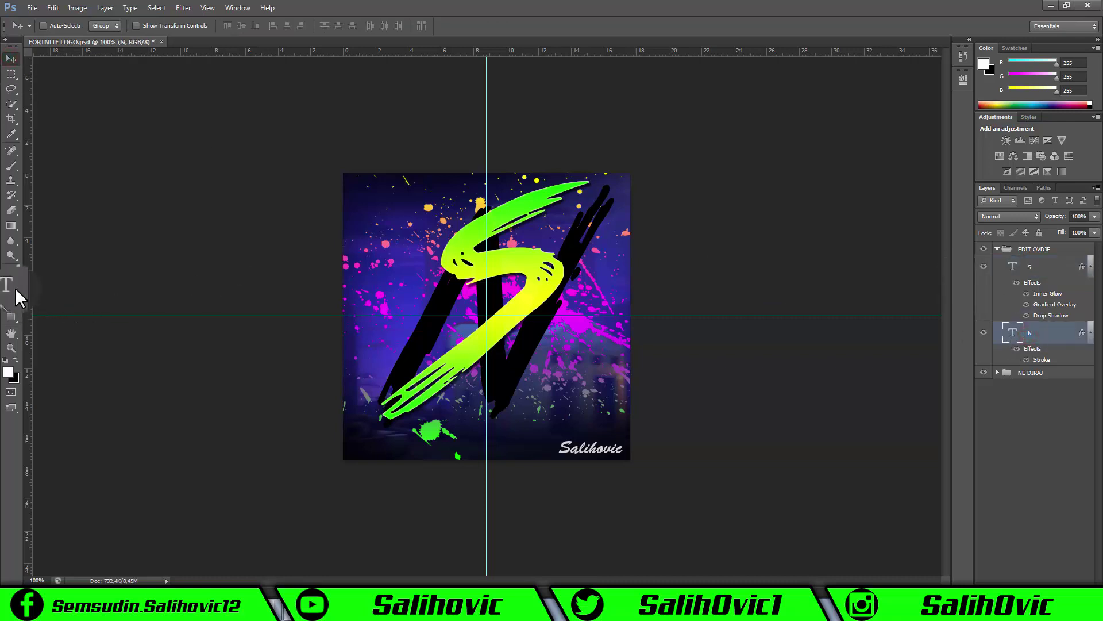
{"action": "left_click", "coordinate": [984, 267]}
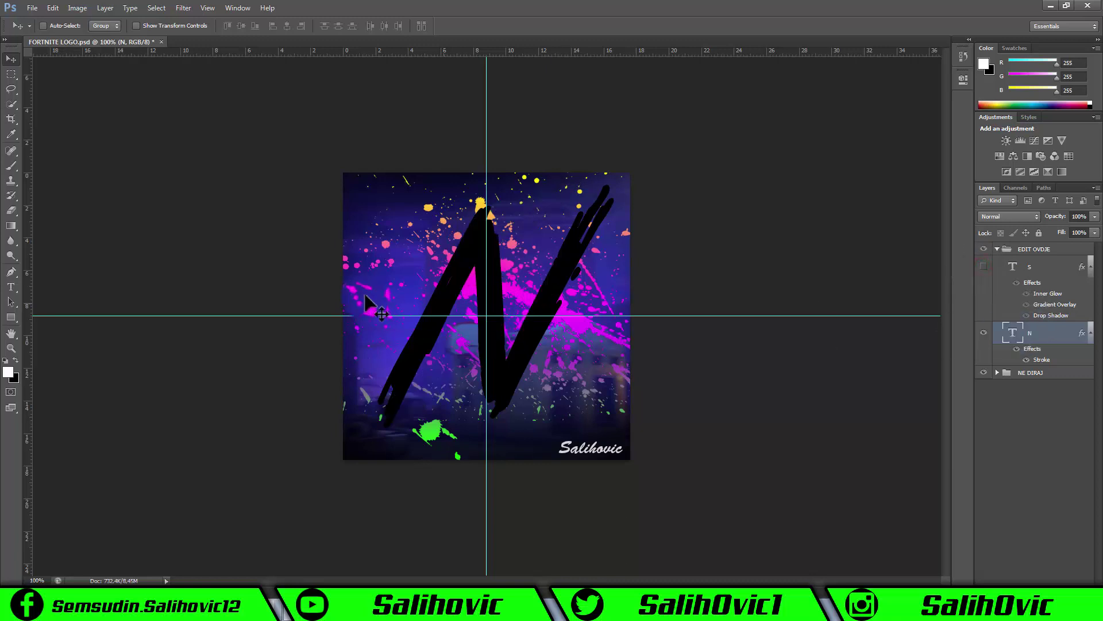
{"action": "left_click", "coordinate": [11, 287]}
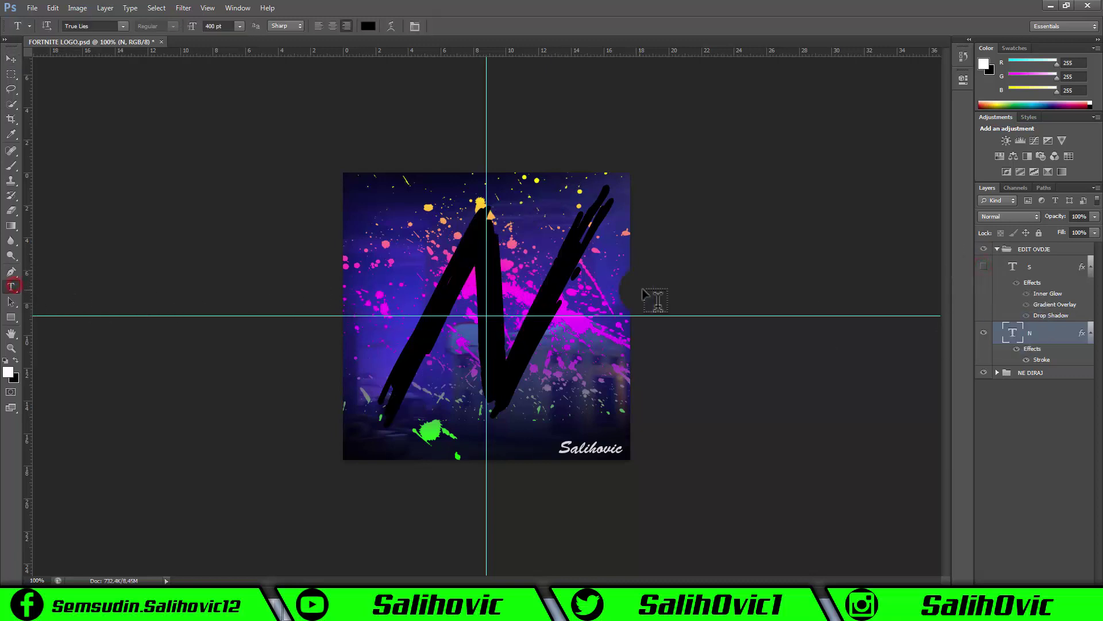
{"action": "double_click", "coordinate": [579, 271]}
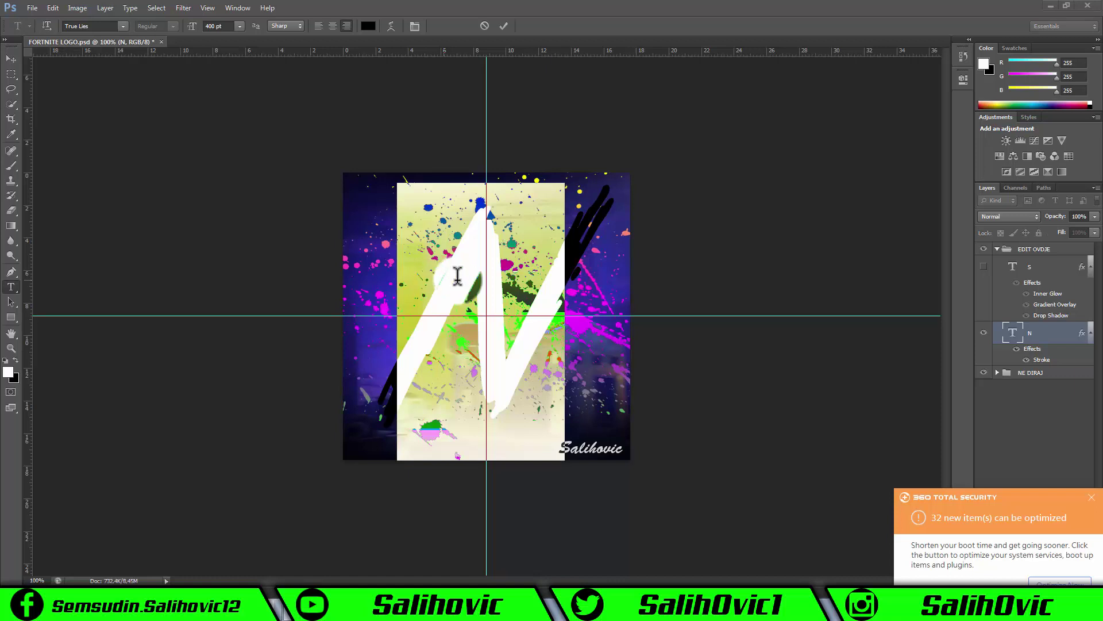
{"action": "left_click", "coordinate": [1092, 496]}
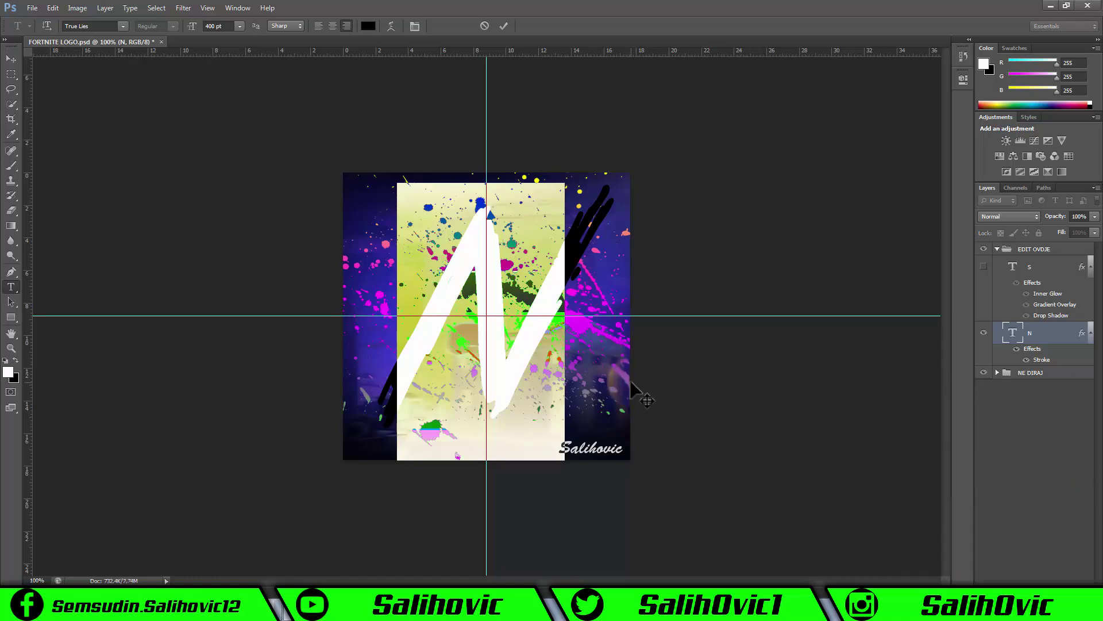
{"action": "type", "text": "S"}
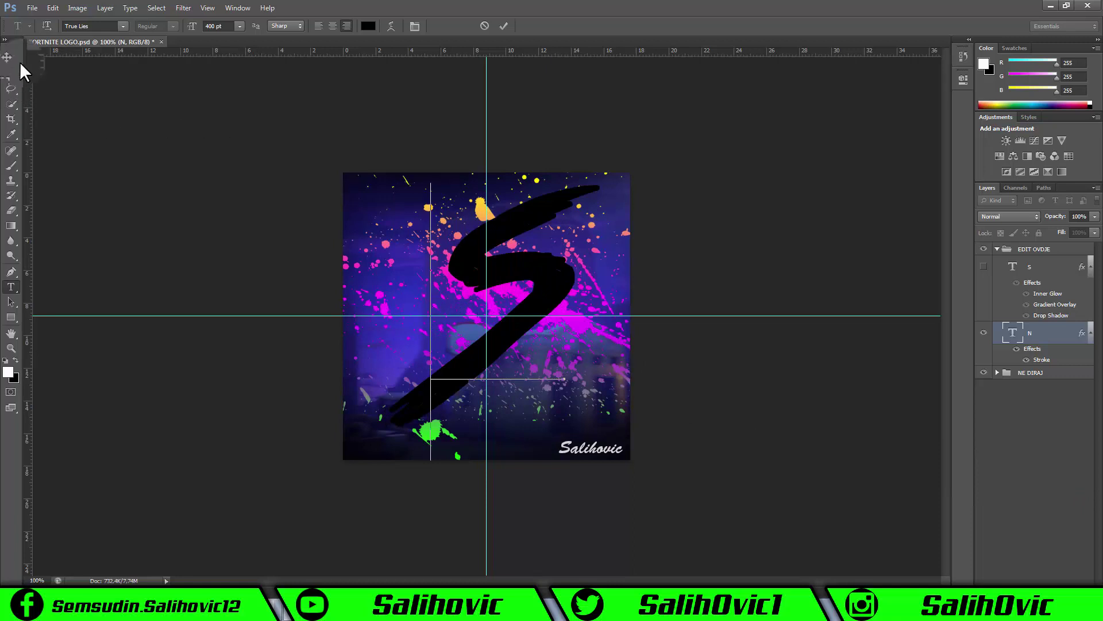
{"action": "left_click", "coordinate": [11, 58]}
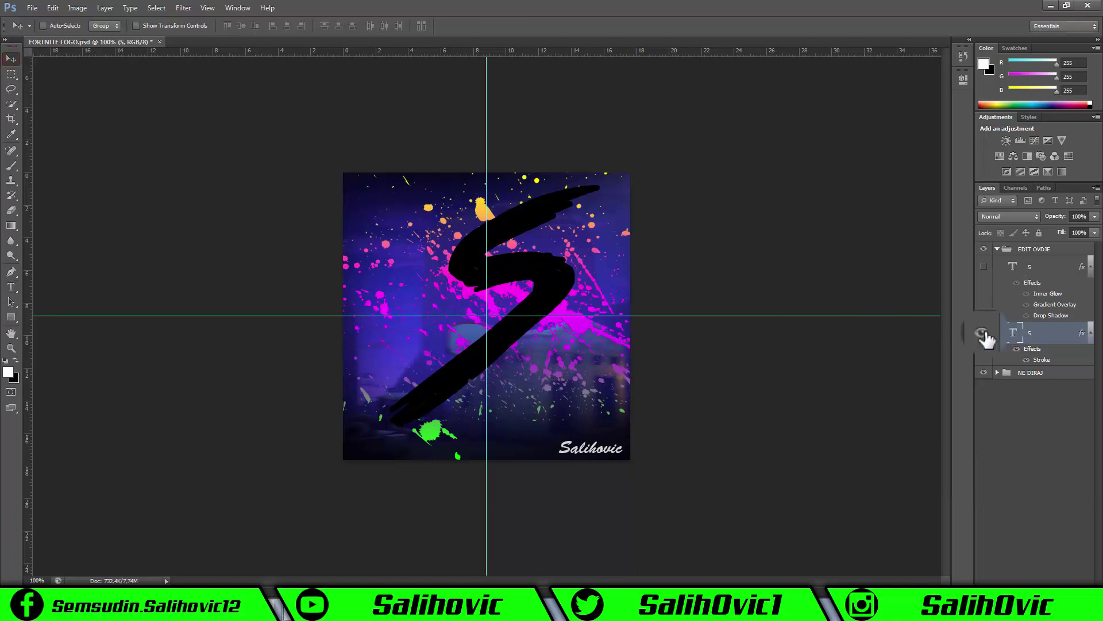
{"action": "left_click", "coordinate": [983, 266]}
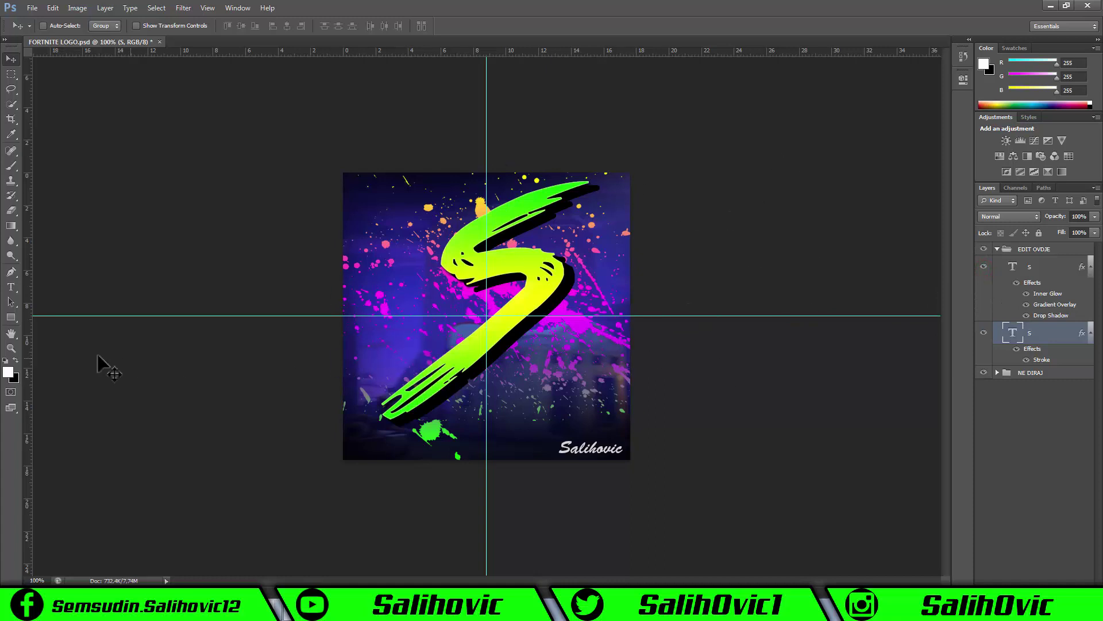
{"action": "left_click", "coordinate": [11, 347]}
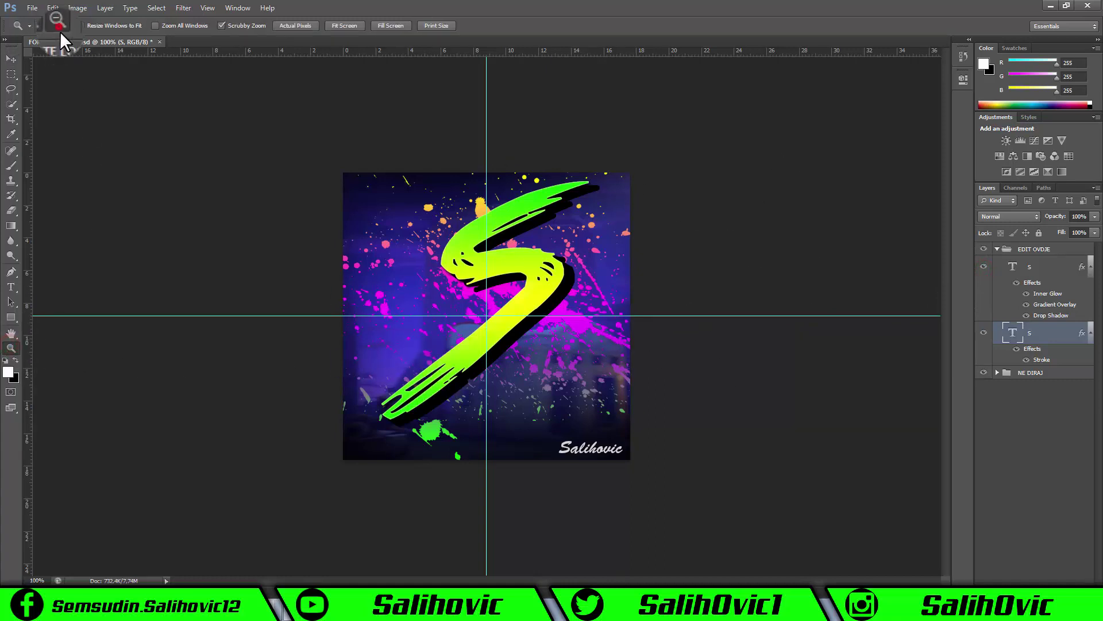
Zoom out and in on the logo to inspect the finished S up close
{"action": "left_click", "coordinate": [381, 295]}
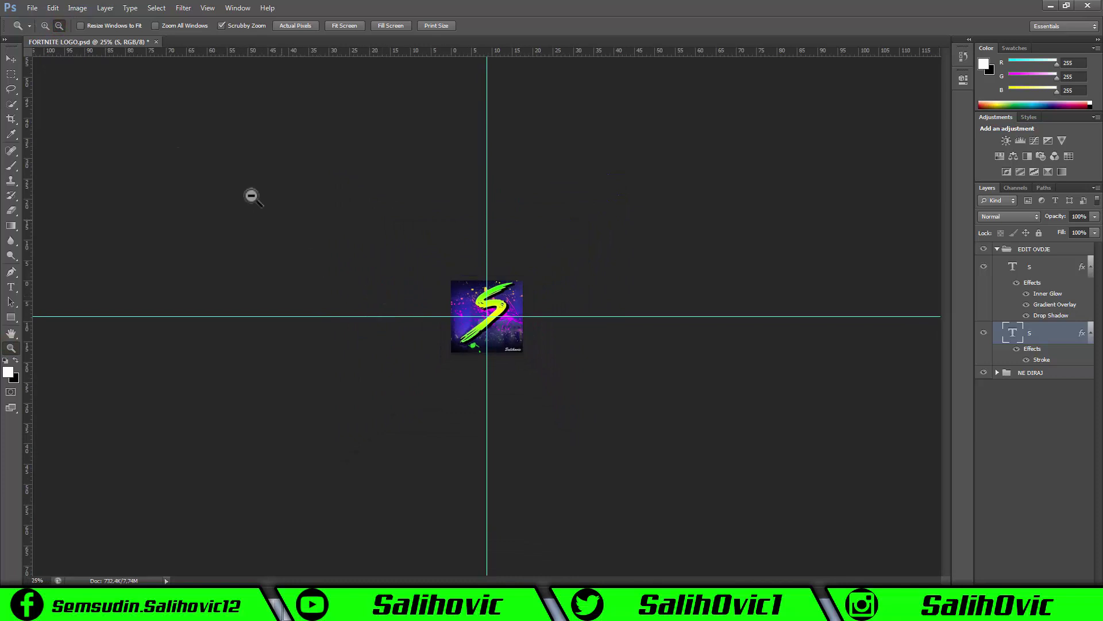
{"action": "left_click", "coordinate": [343, 229]}
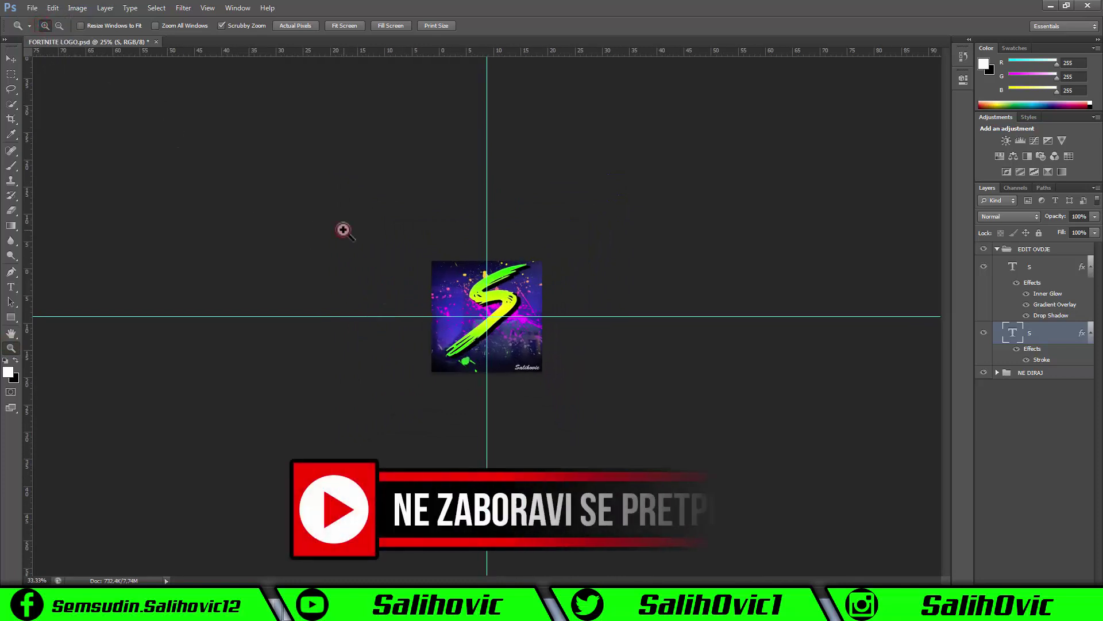
{"action": "left_click", "coordinate": [343, 229]}
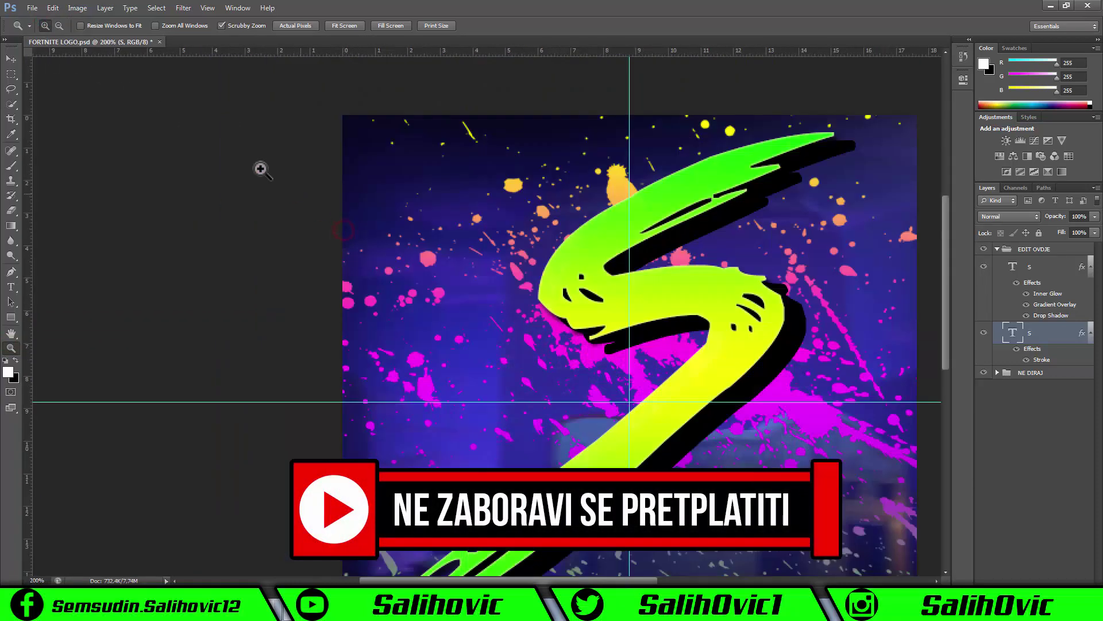
{"action": "left_click", "coordinate": [59, 26]}
{"action": "left_click", "coordinate": [152, 137]}
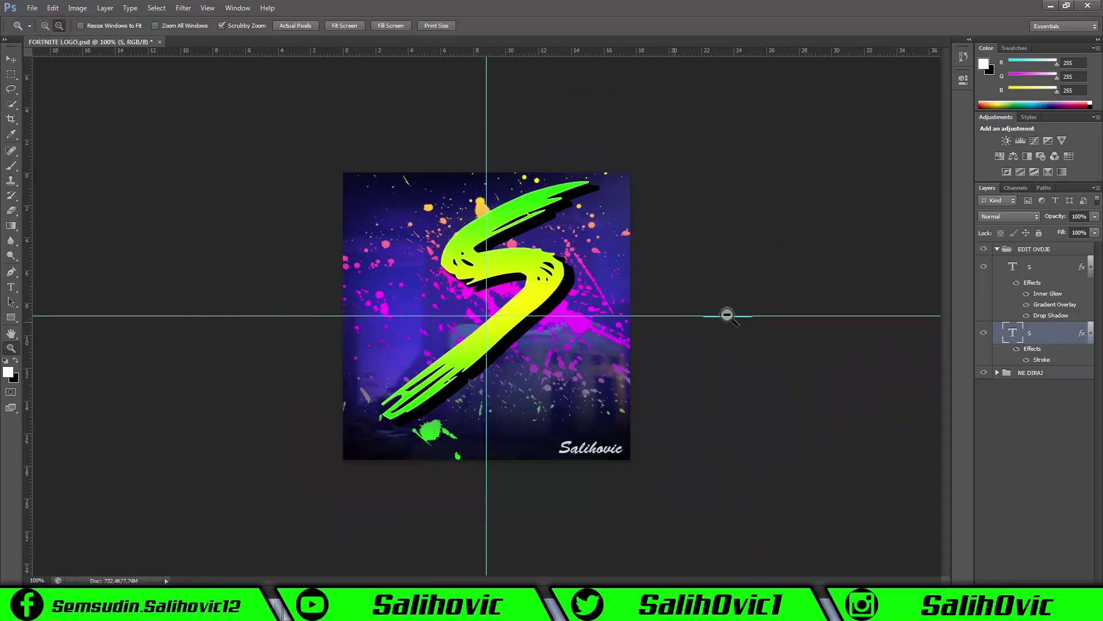
Minimize Photoshop and briefly select the four template files in the Salihovic folder
{"action": "left_click", "coordinate": [1049, 10]}
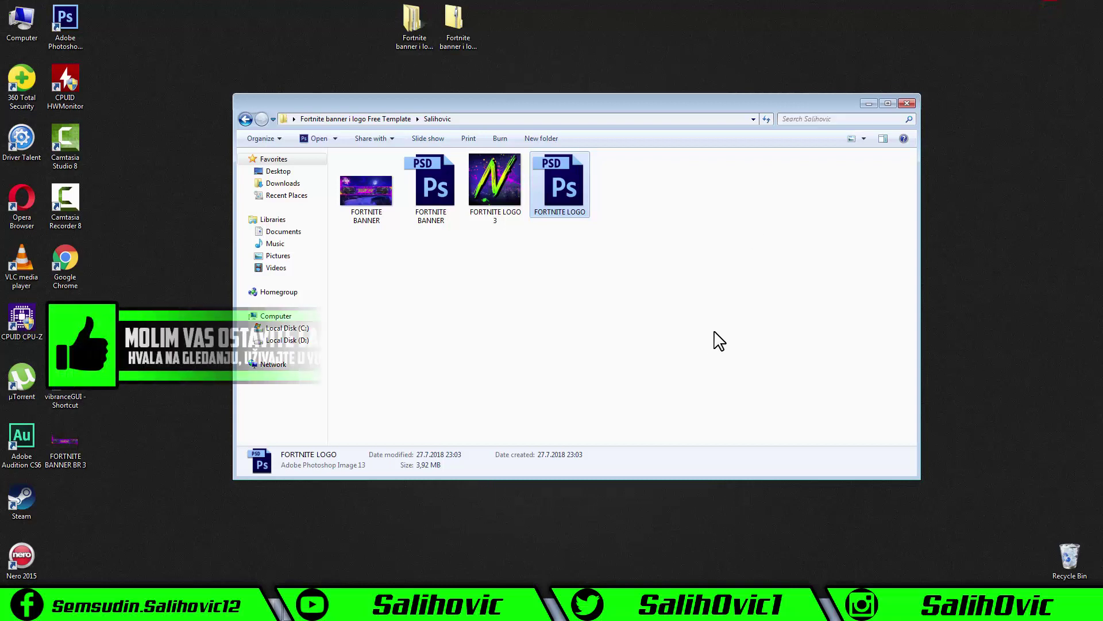
{"action": "left_click", "coordinate": [568, 304]}
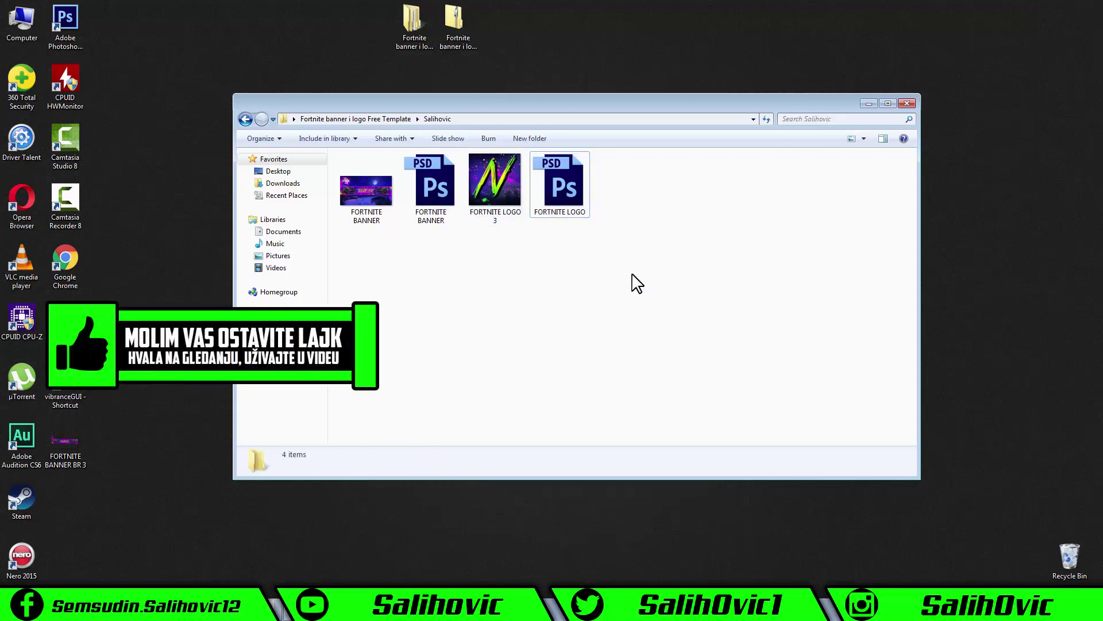
{"action": "left_click_drag", "start_coordinate": [632, 274], "coordinate": [376, 166]}
{"action": "left_click", "coordinate": [506, 295]}
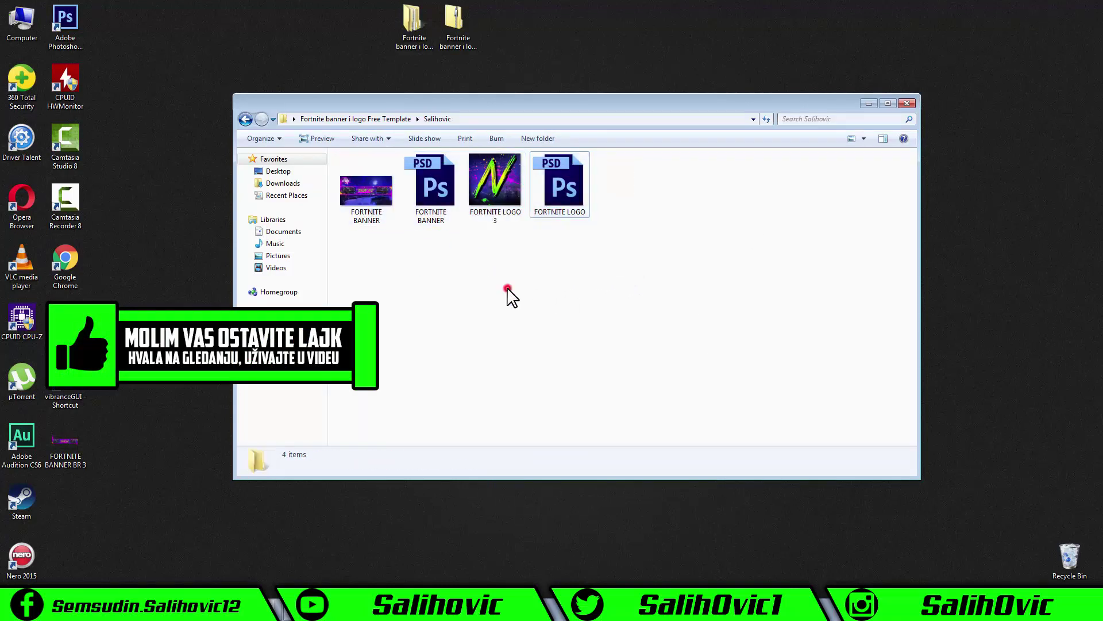